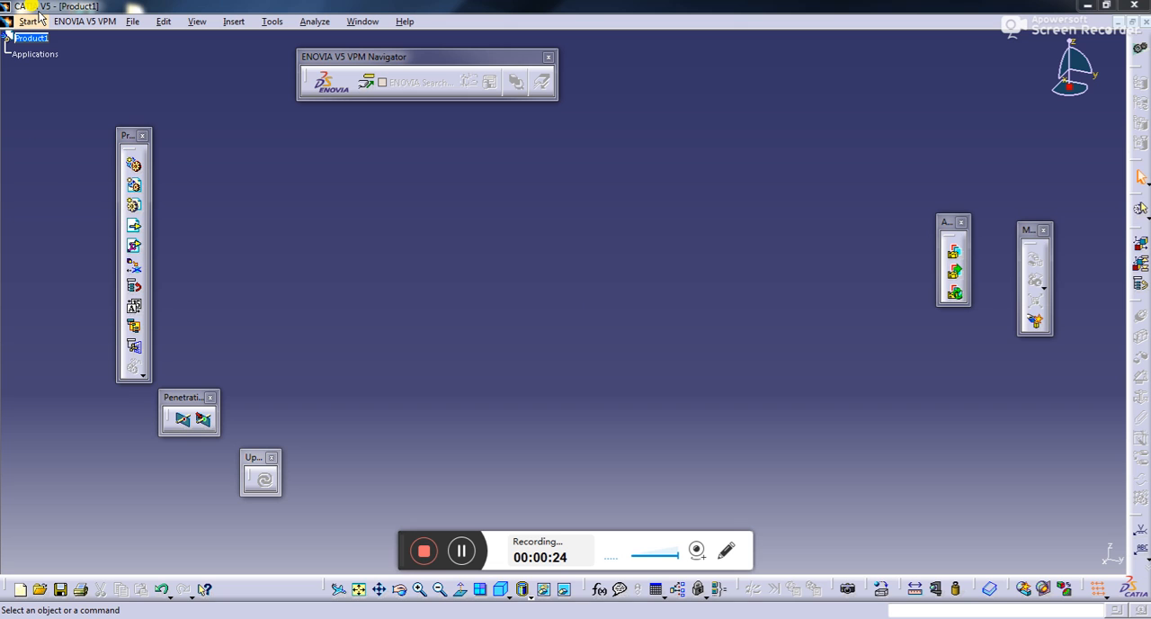
- Switch to the Assembly Design workbench of Mechanical Design
click(28, 22)
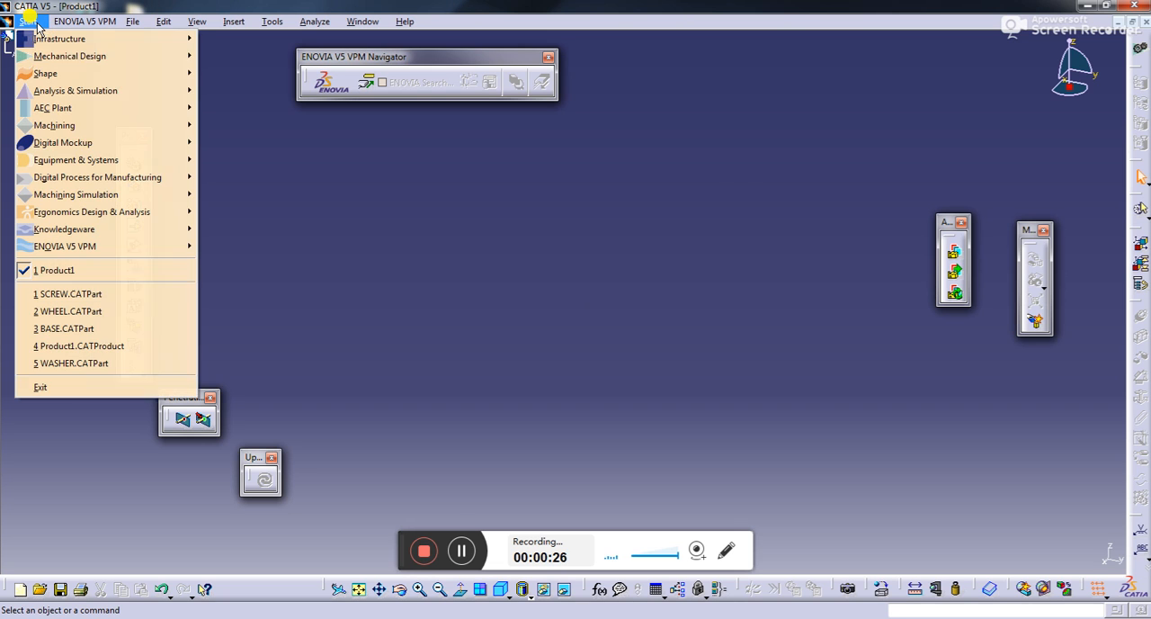
mouse_move(60, 59)
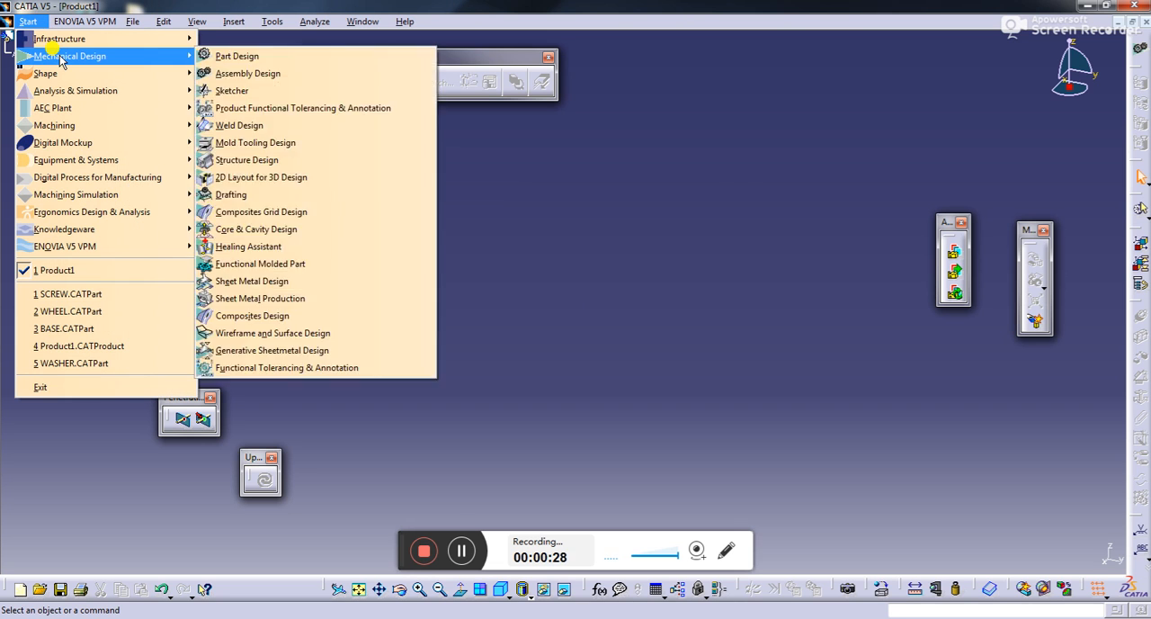
click(238, 74)
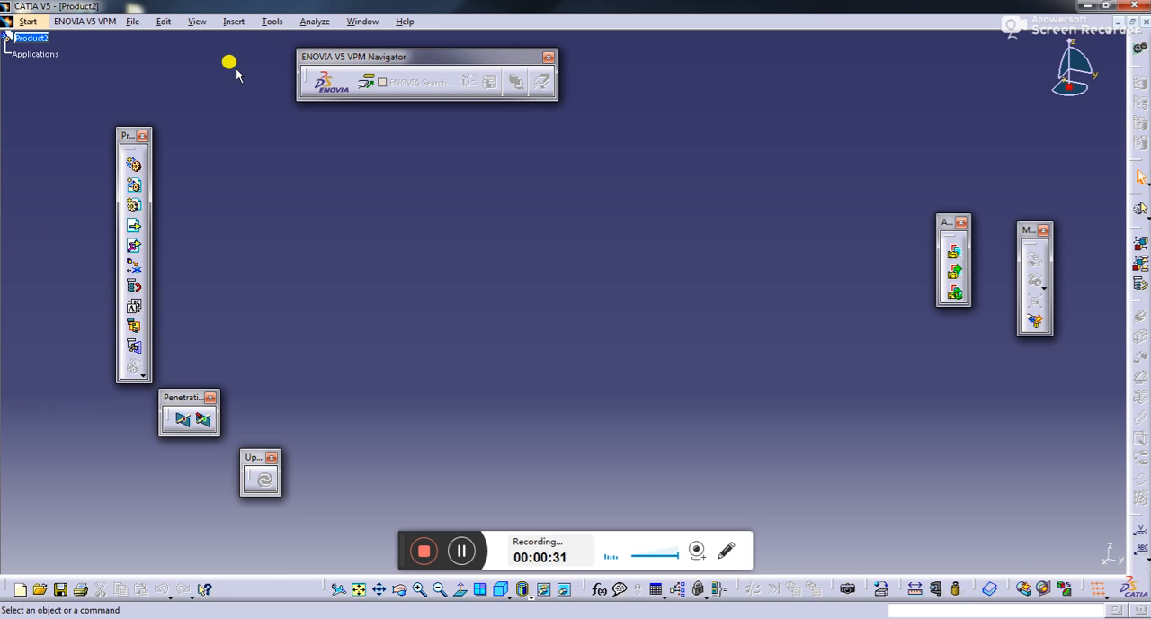
- Create a new document of type Product
click(197, 22)
mouse_move(134, 22)
click(149, 41)
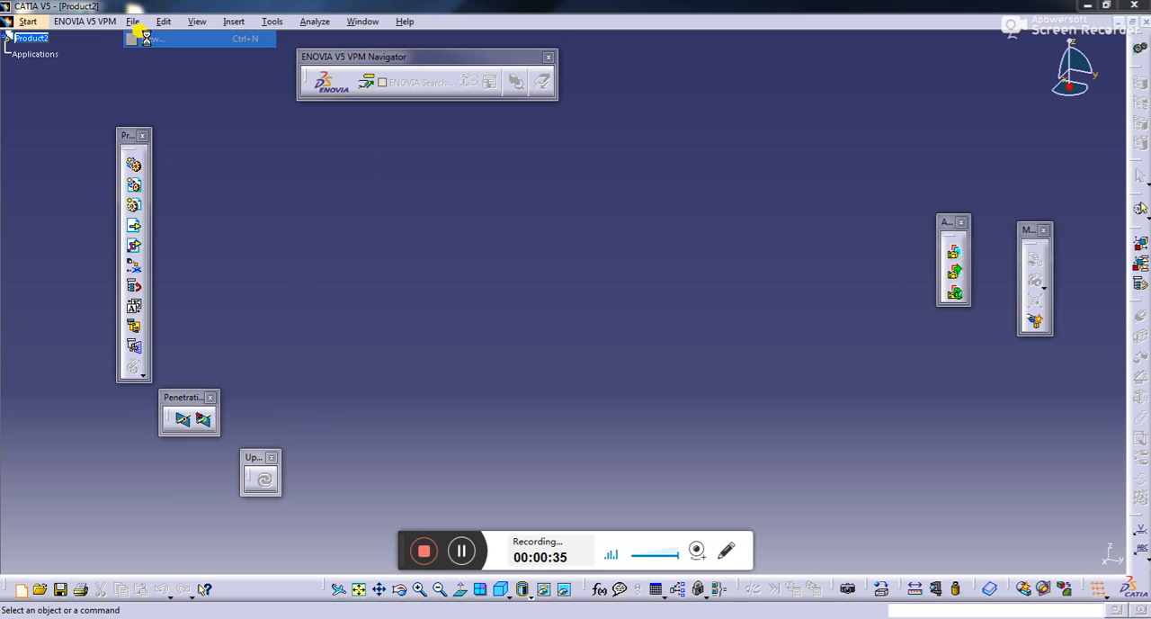
text(p)
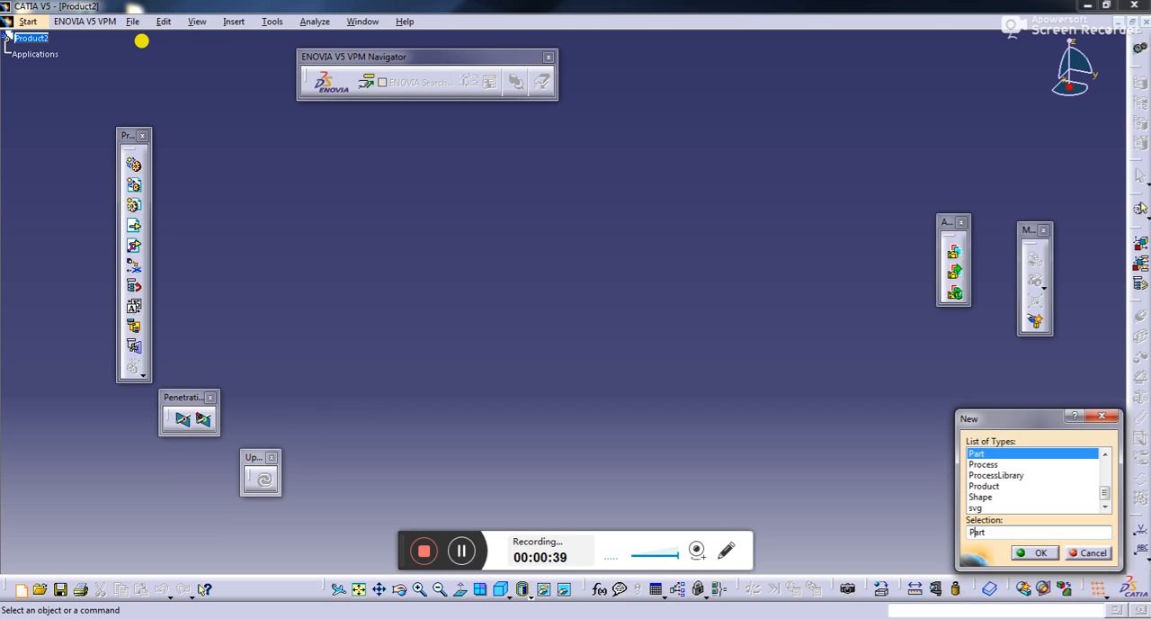
click(1016, 486)
click(1036, 552)
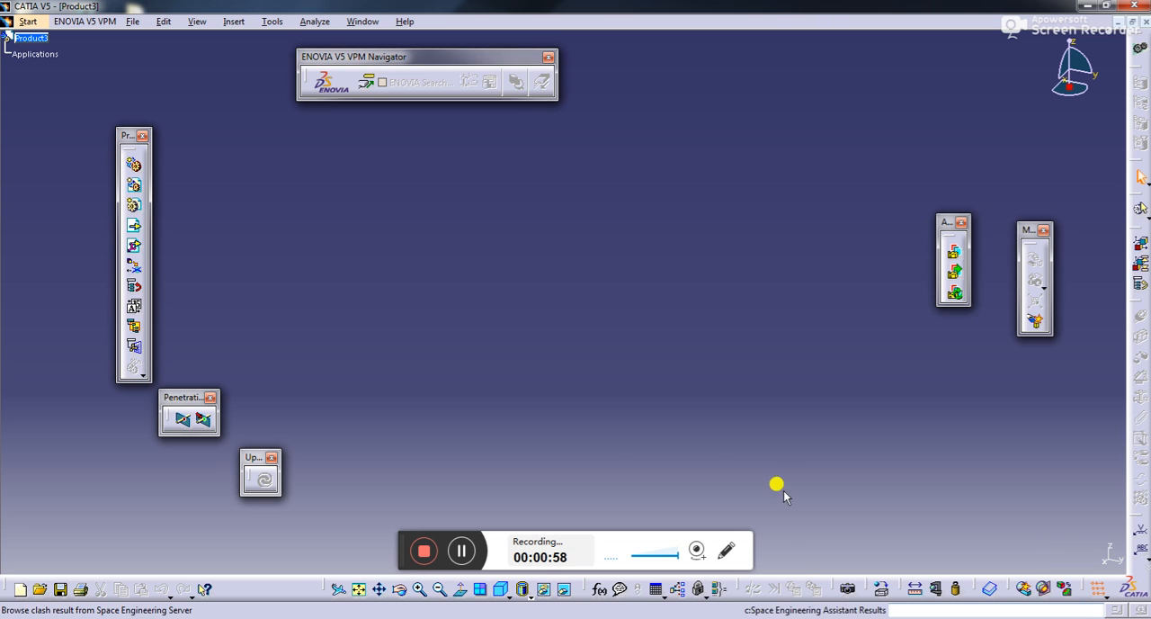
- Insert the existing component WHEEL from the ASSEMBLY folder's part 1 subfolder into the root product
click(133, 227)
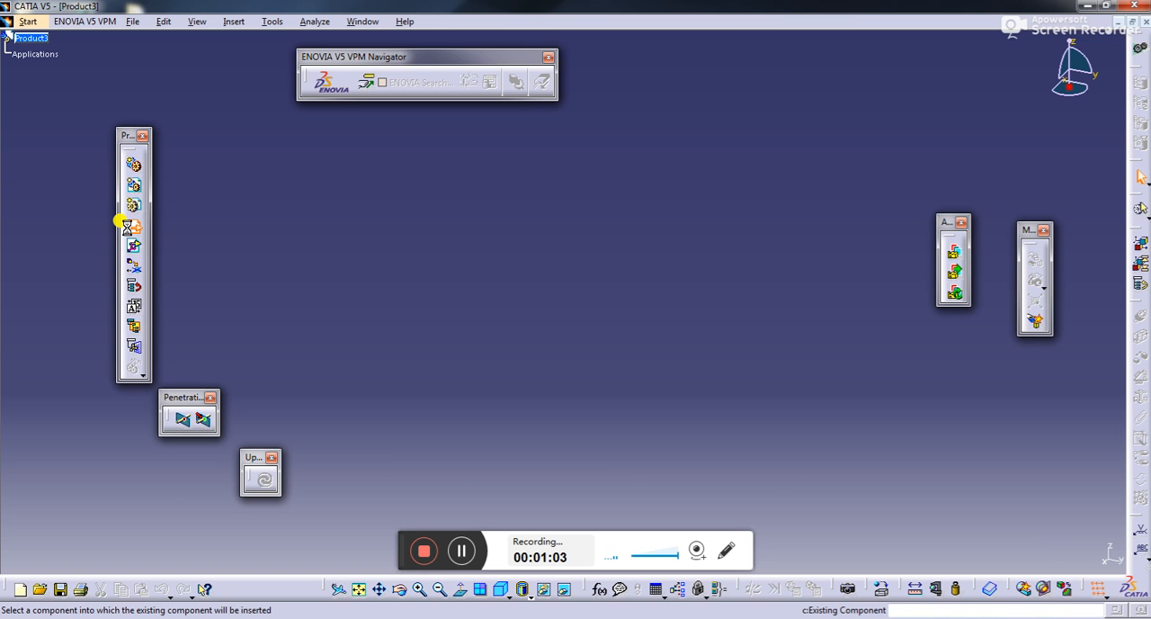
click(27, 38)
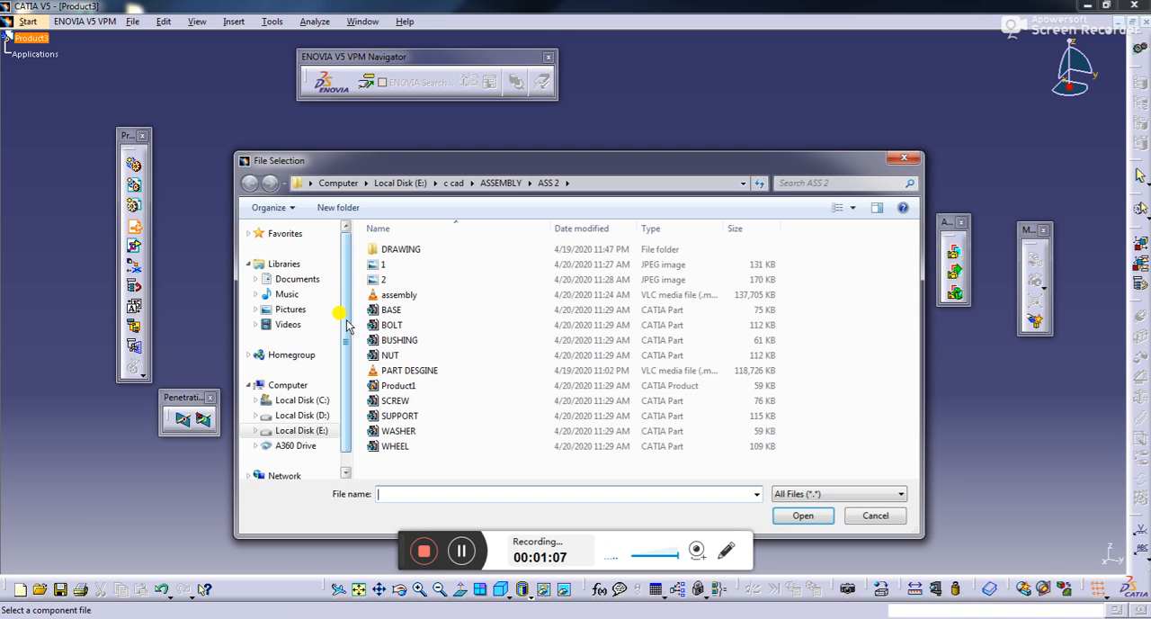
click(500, 183)
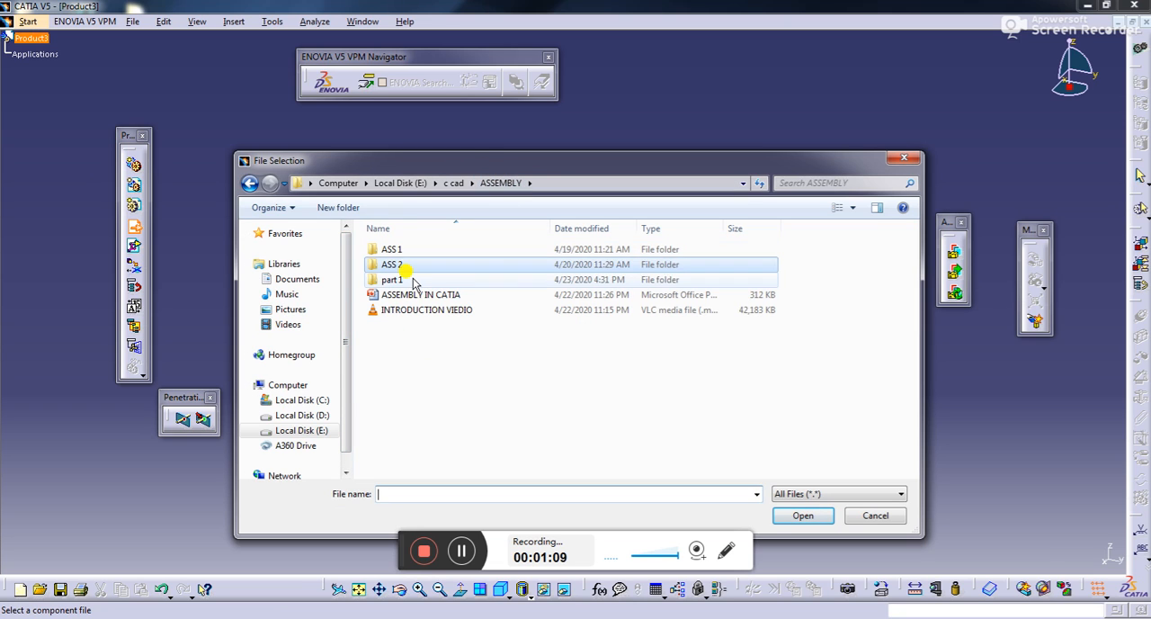
double_click(426, 279)
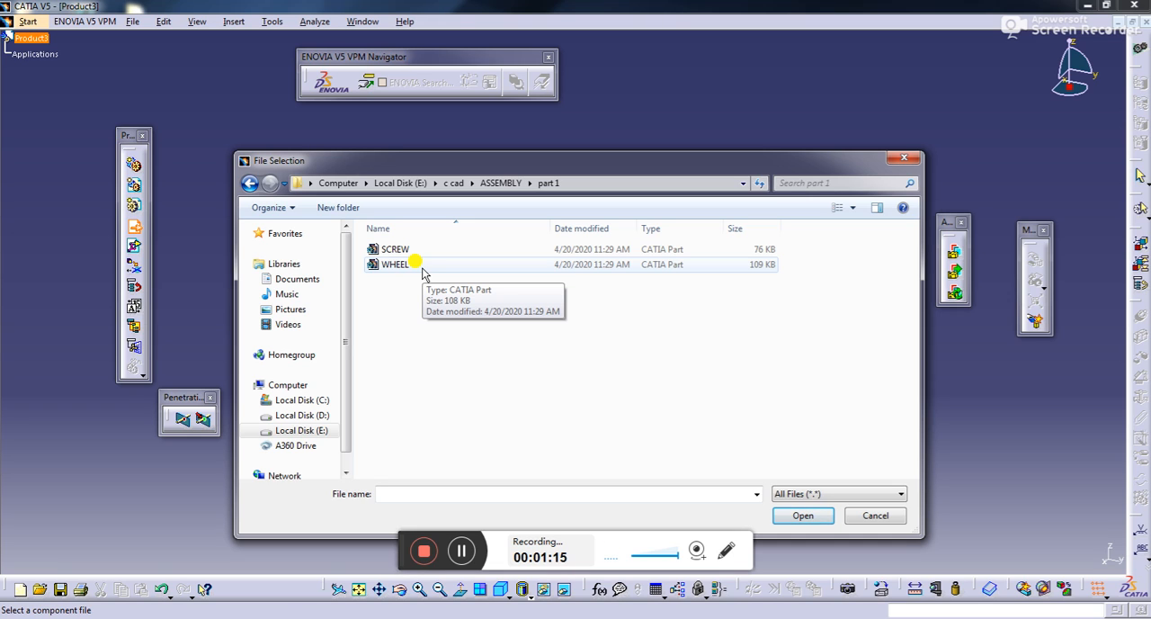
click(422, 266)
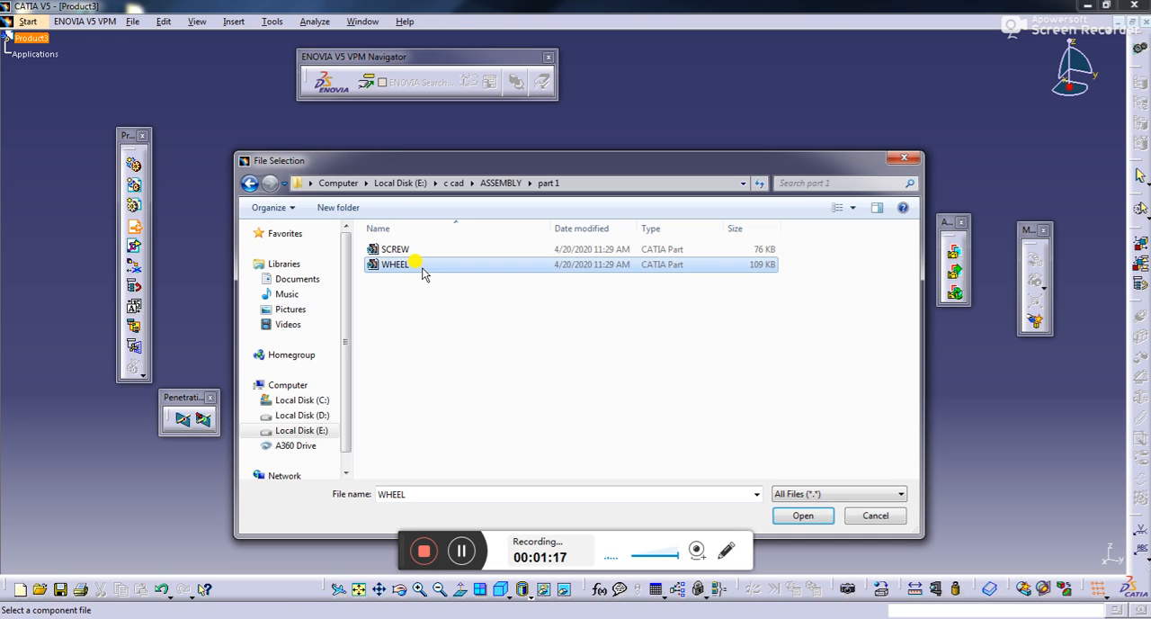
click(802, 516)
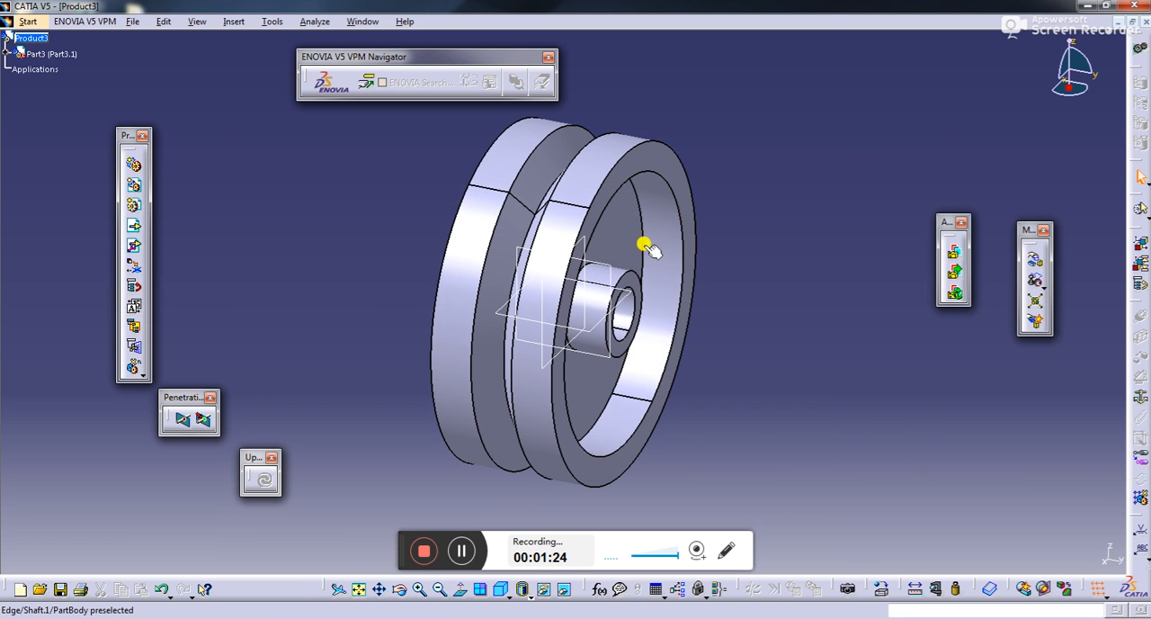
- Fix the wheel's position in the assembly with a Fix Component constraint
click(399, 589)
drag(719, 316, 737, 369)
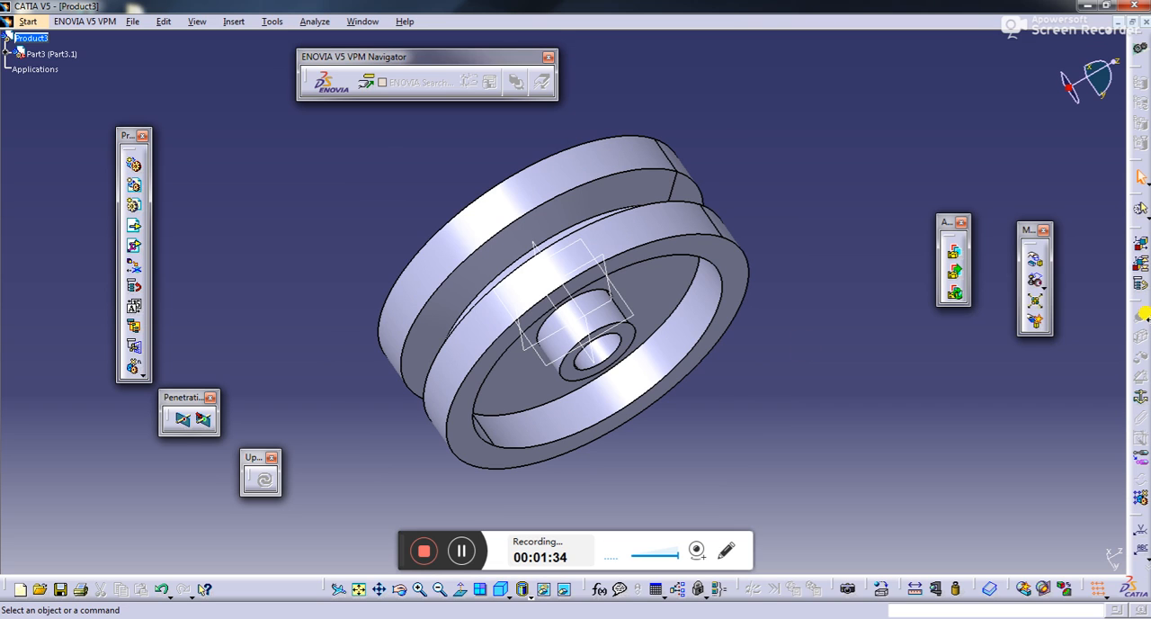
click(1137, 400)
click(608, 201)
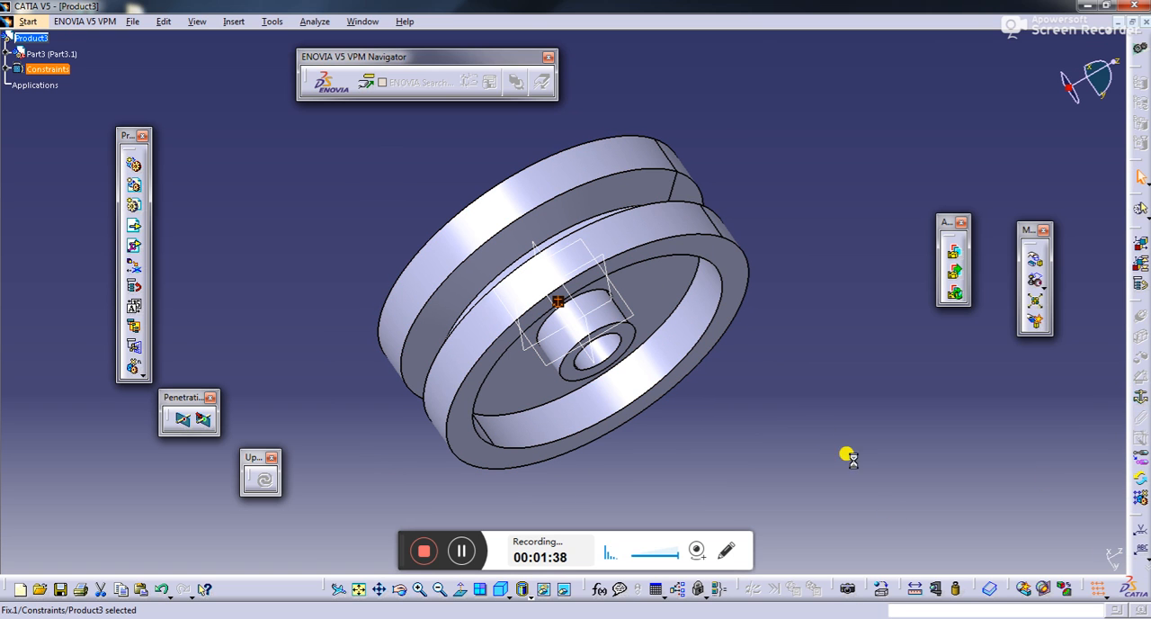
- Insert the existing component SCREW from the part 1 folder into the root product
click(399, 589)
drag(722, 313, 720, 160)
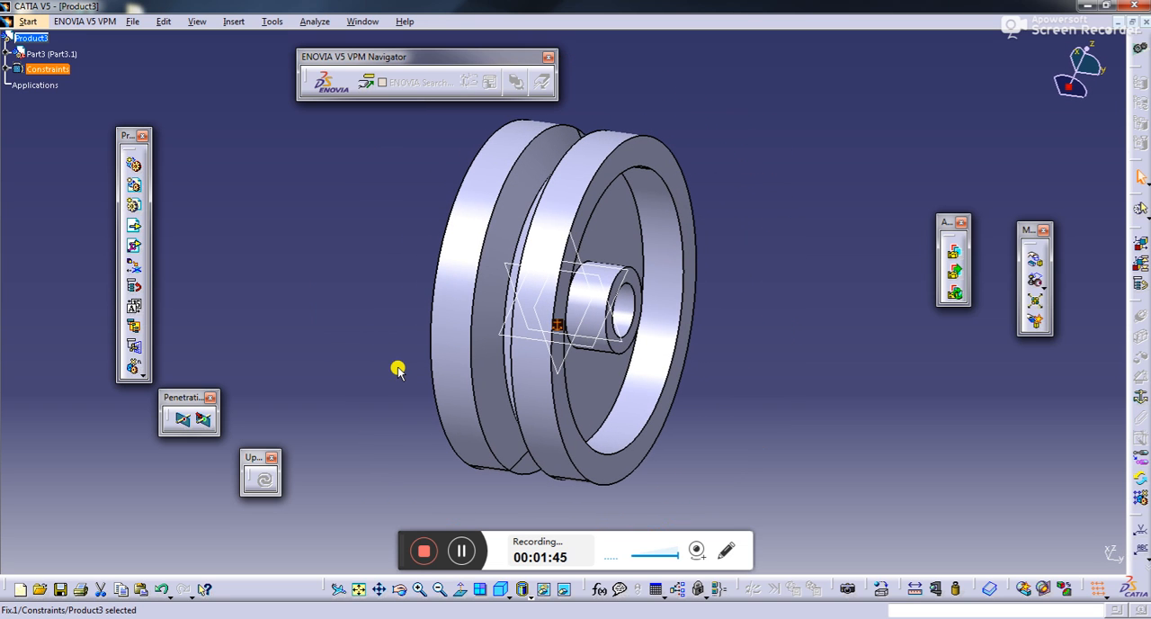
click(132, 230)
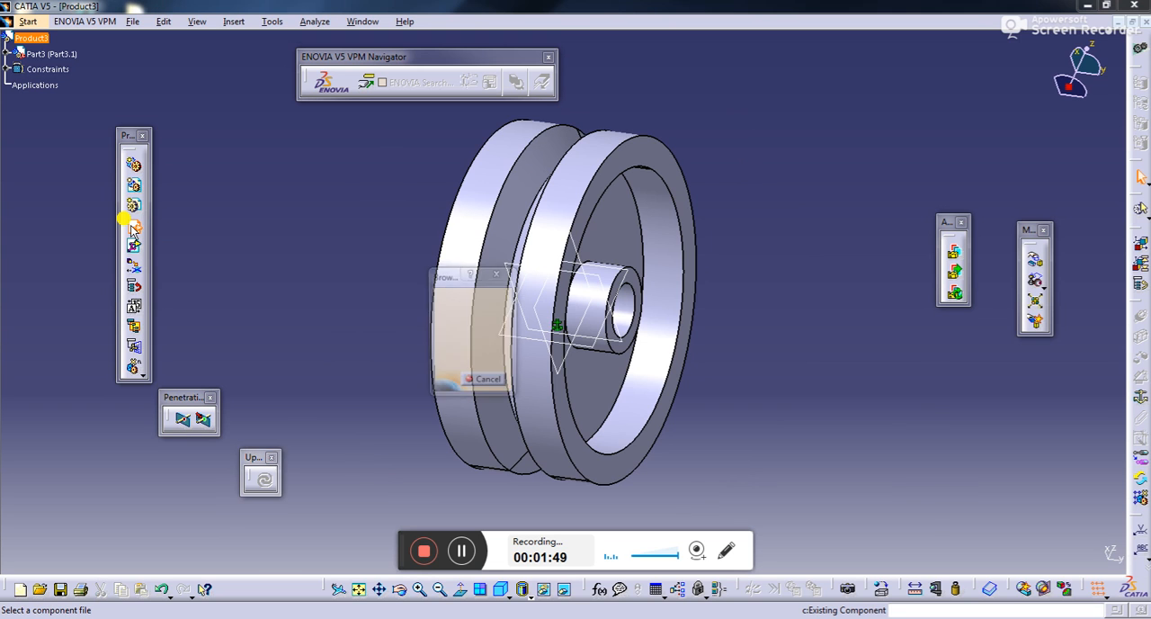
click(482, 252)
click(796, 516)
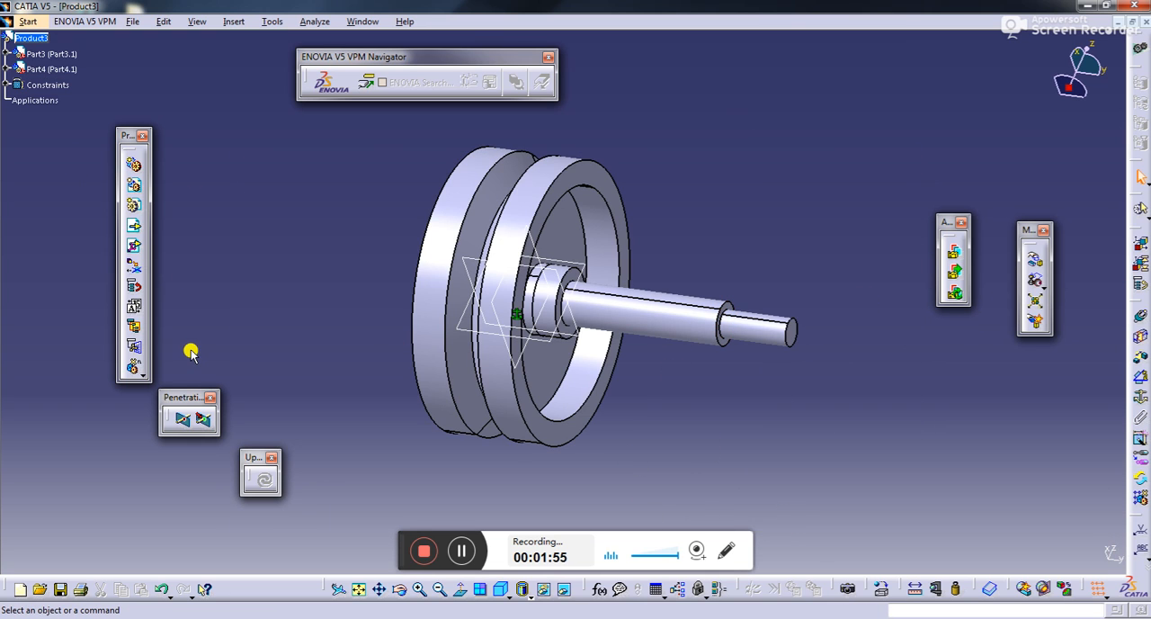
- Explode the whole product in 3D at all levels to separate the screw from the wheel
click(1034, 300)
click(998, 552)
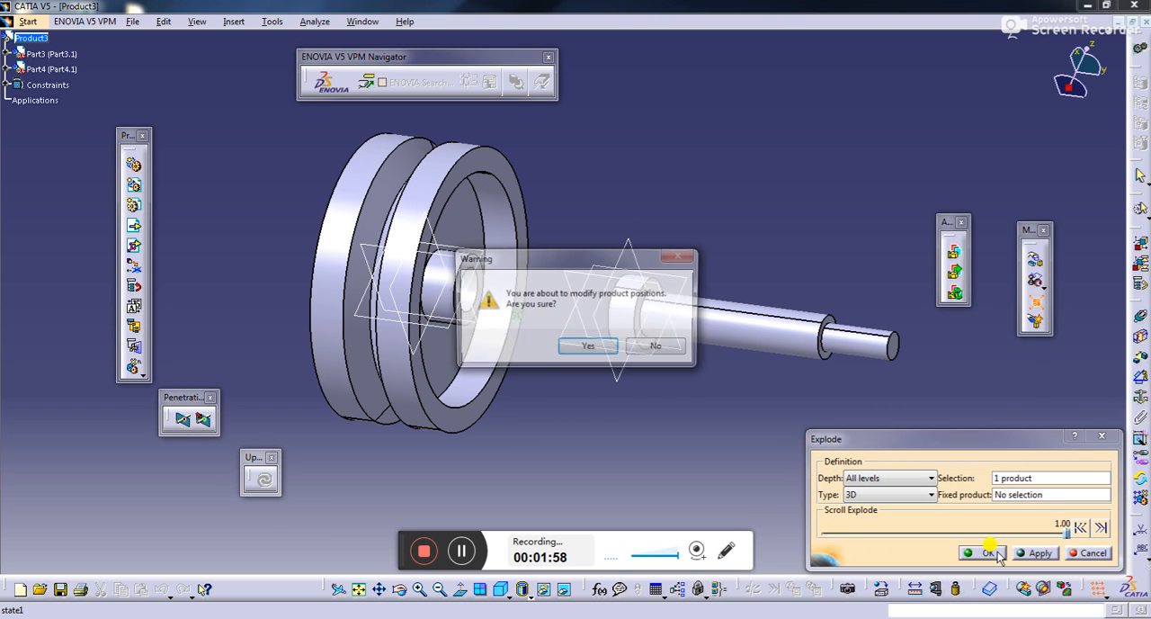
click(669, 344)
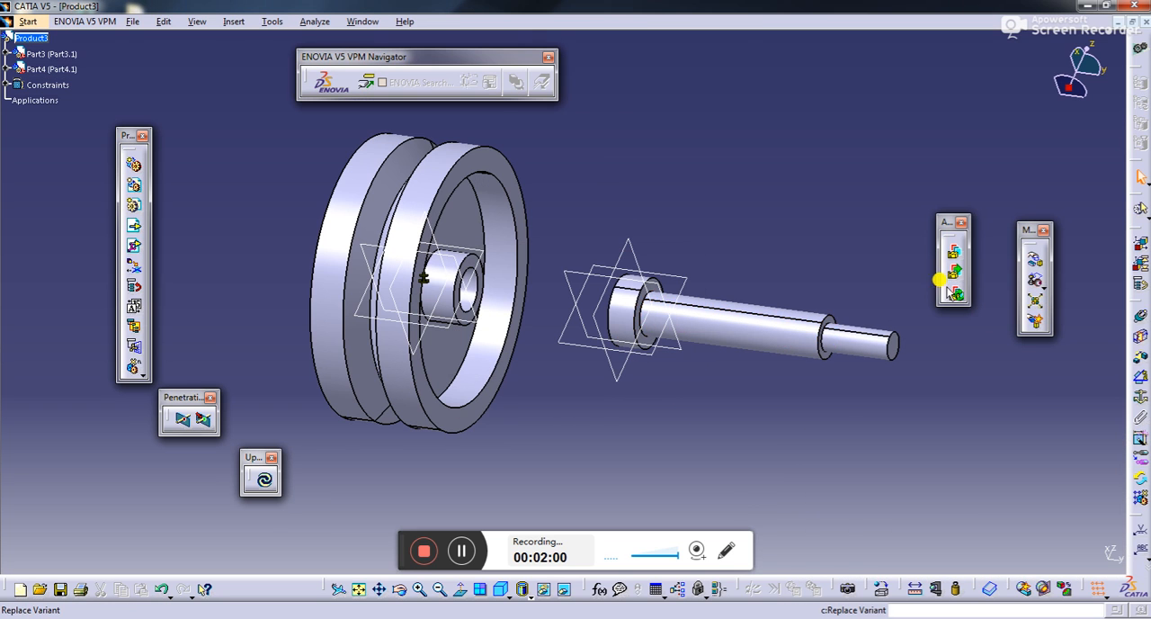
click(1140, 396)
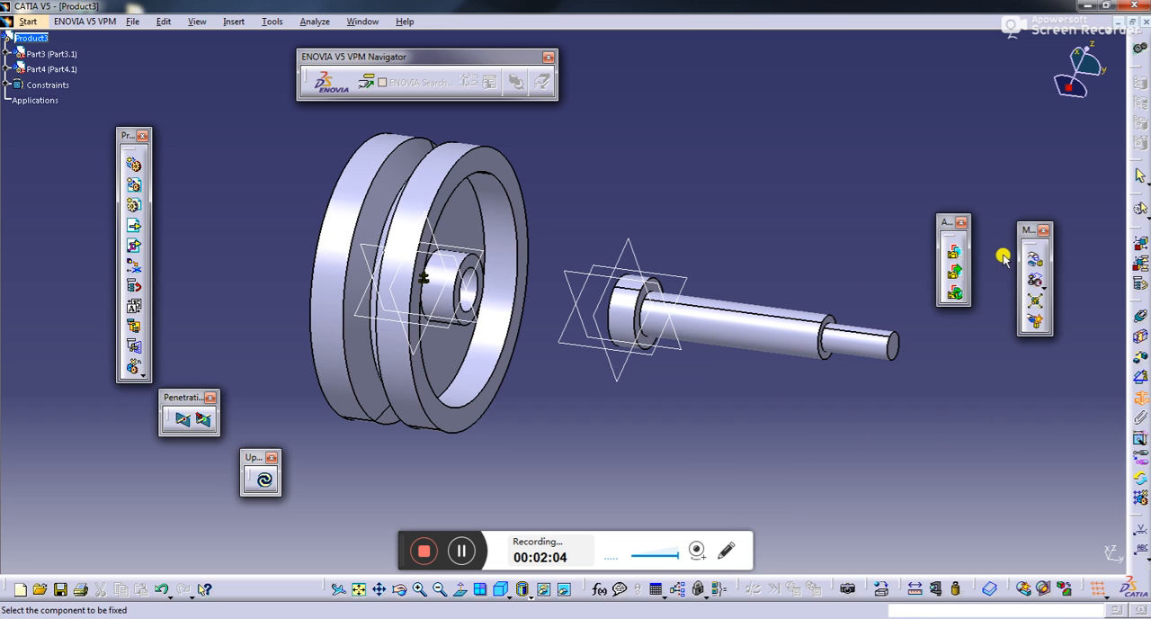
click(1033, 258)
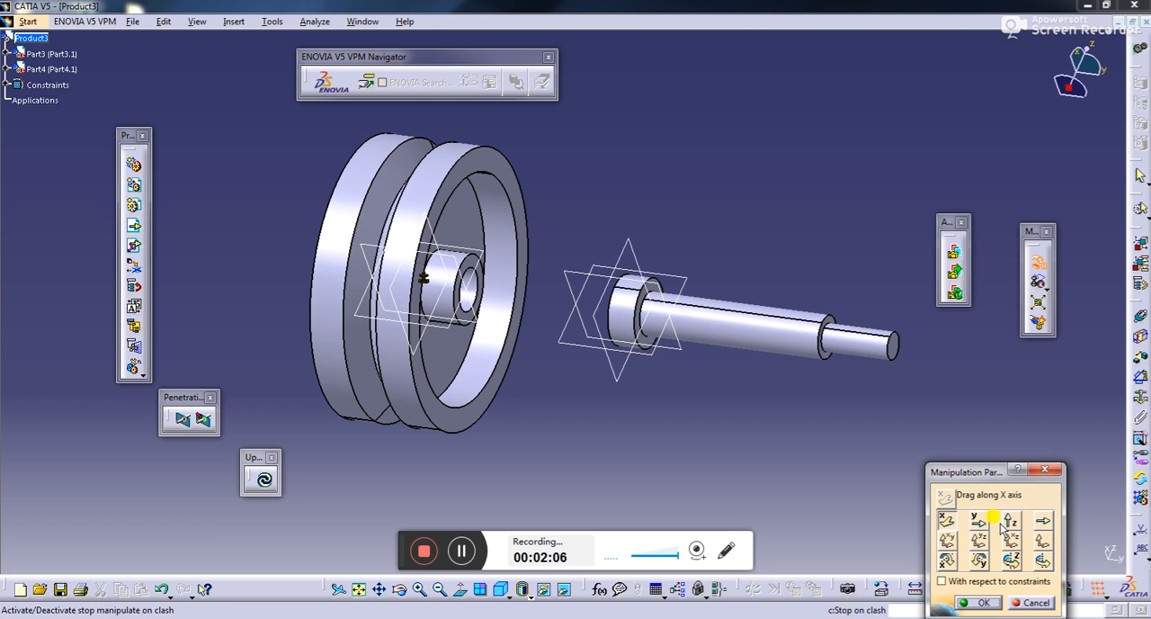
click(1056, 471)
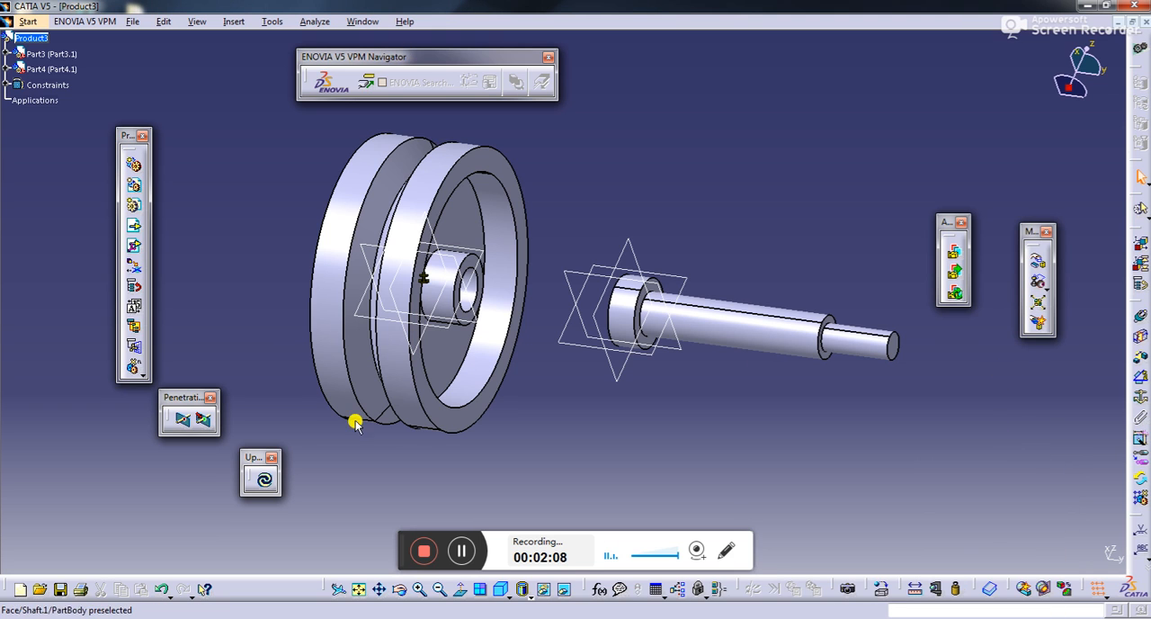
- Update the assembly to reapply the wheel's fix constraint
click(254, 491)
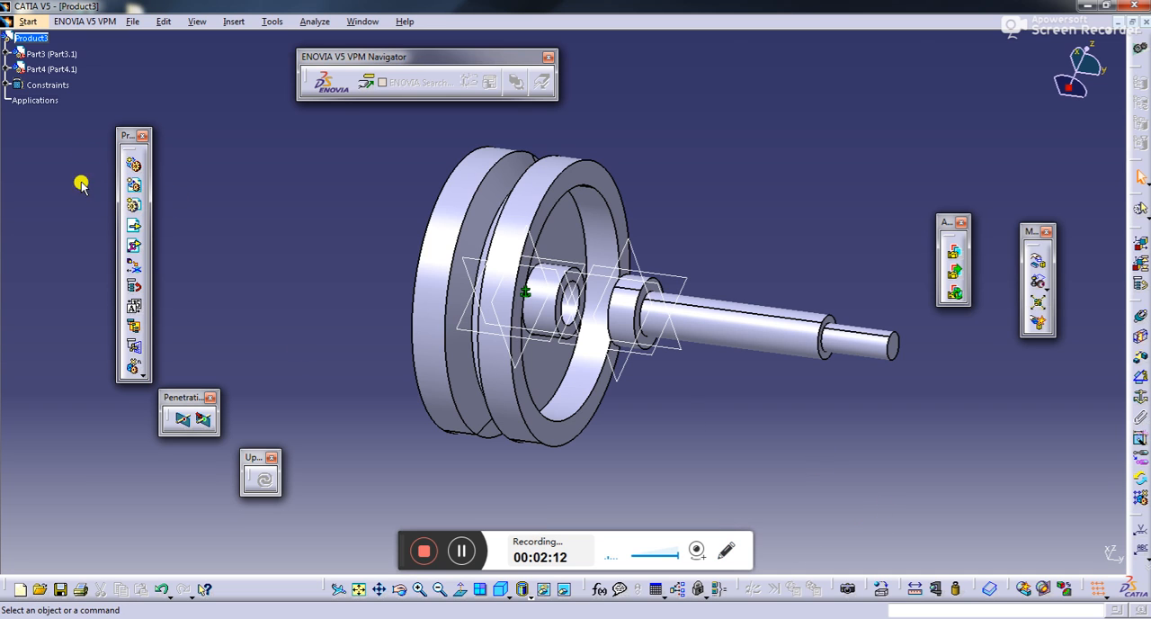
- Try to add a coincidence constraint between the screw's axis and the wheel
click(1137, 315)
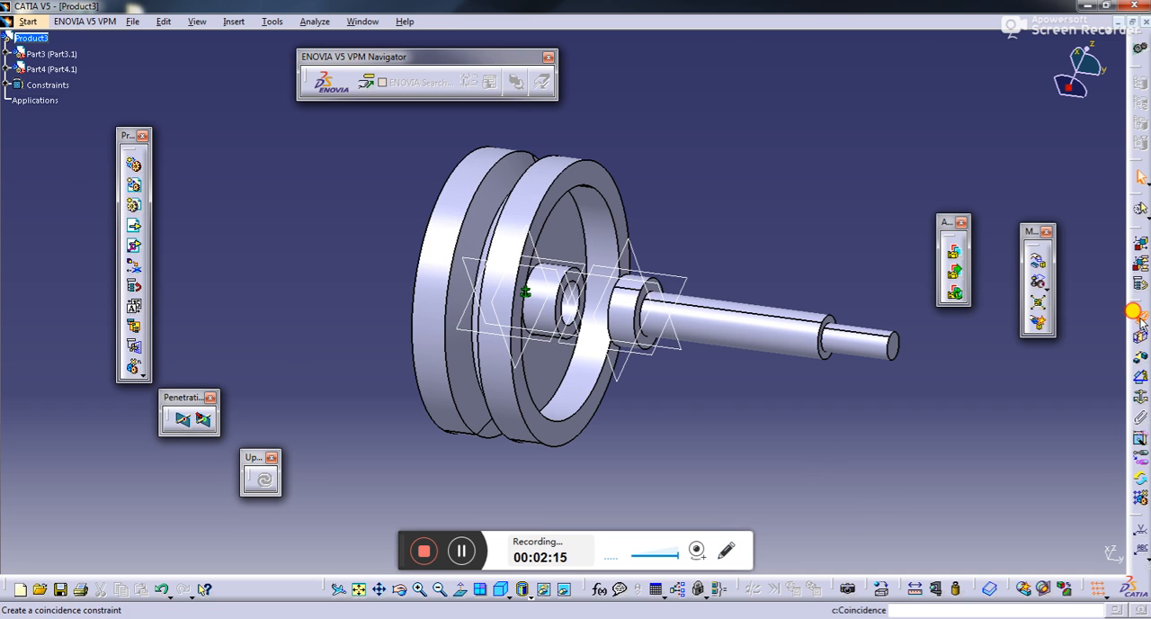
click(838, 323)
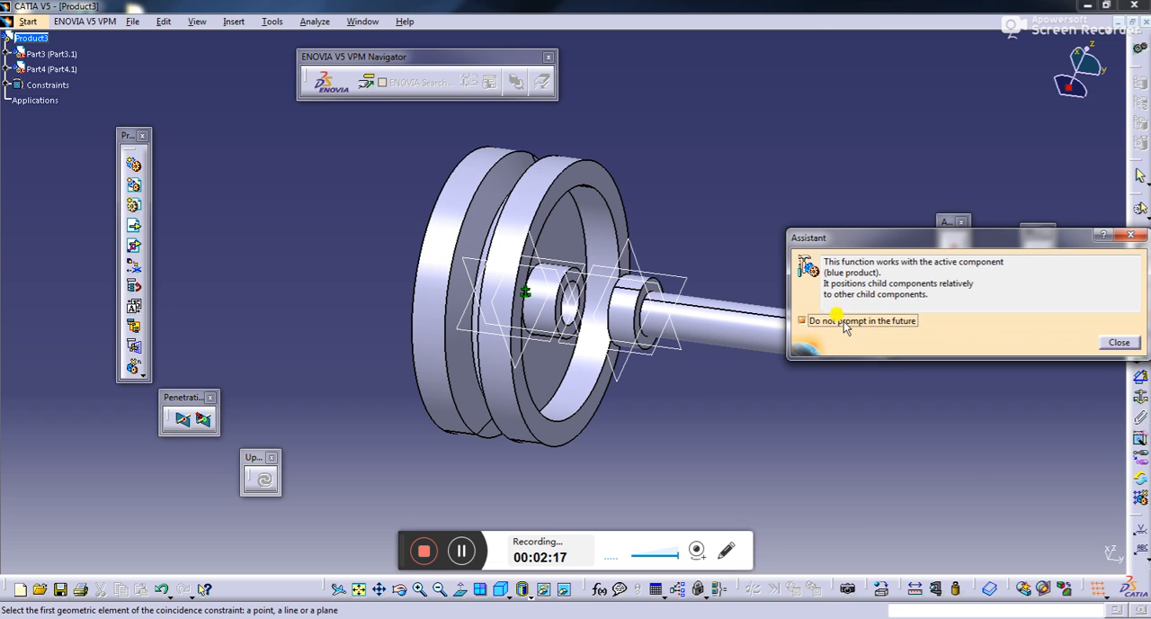
click(1118, 342)
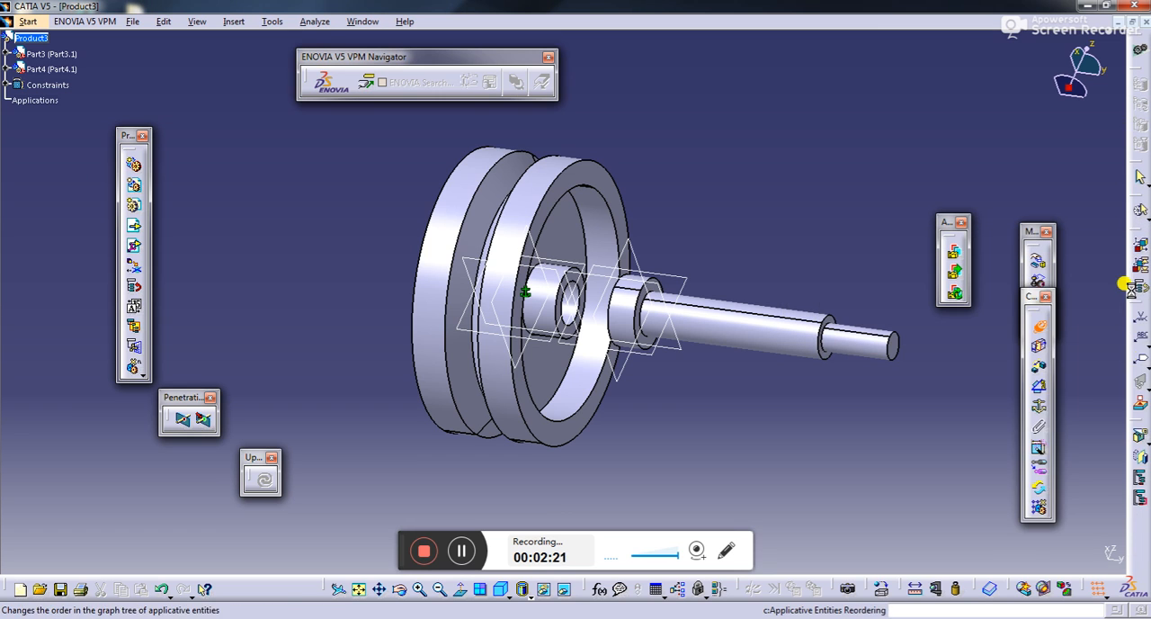
click(1040, 326)
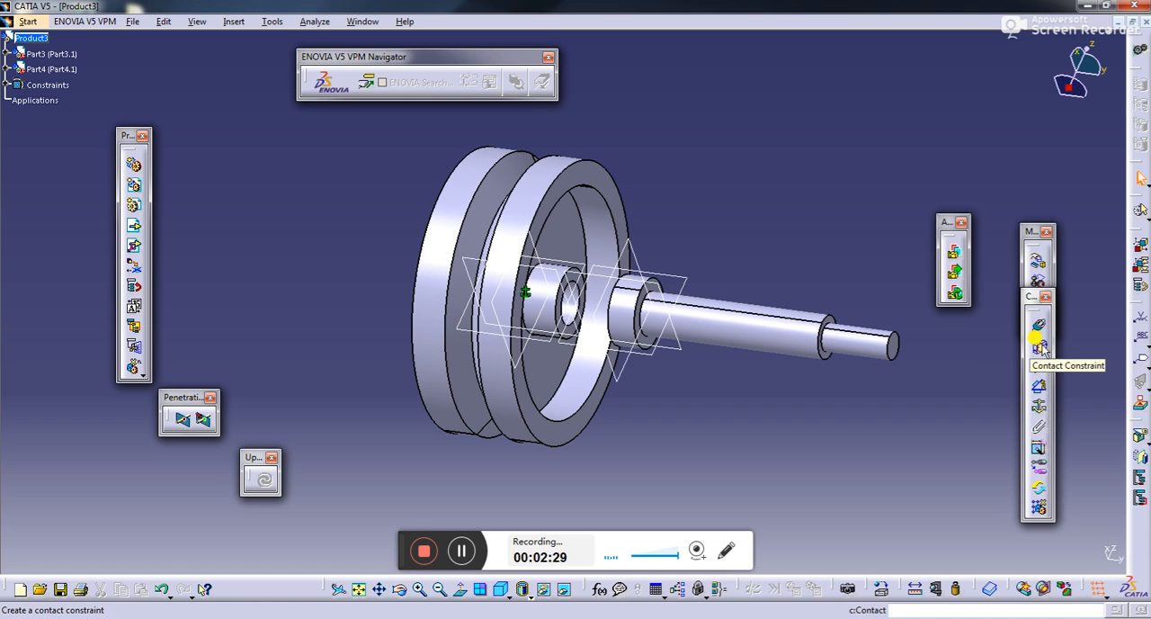
click(750, 327)
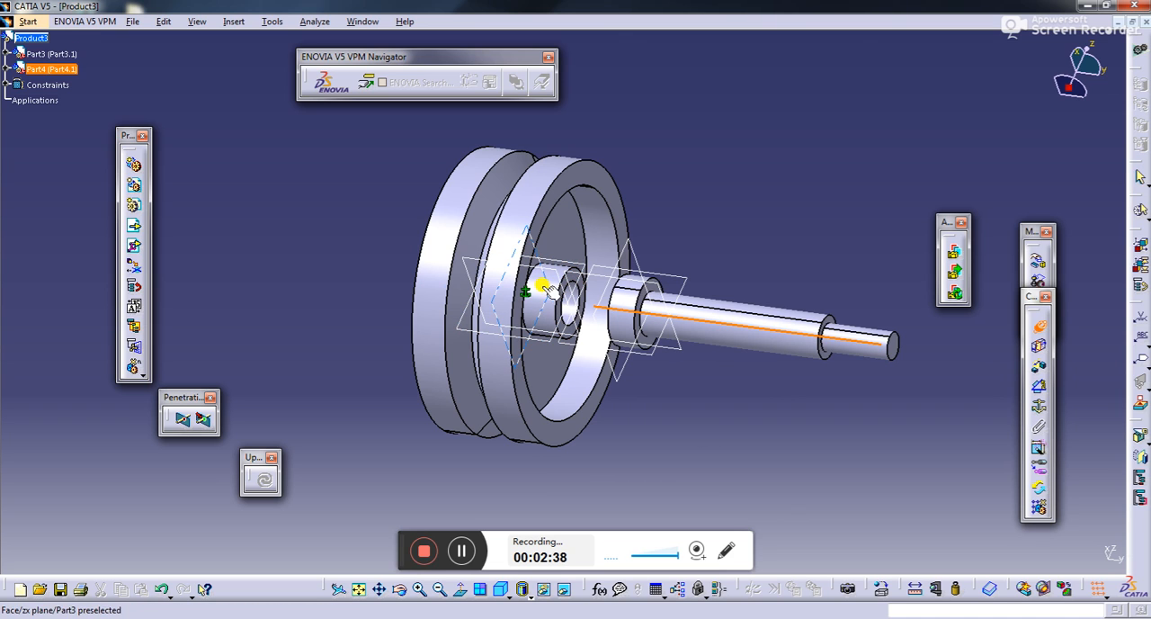
click(562, 311)
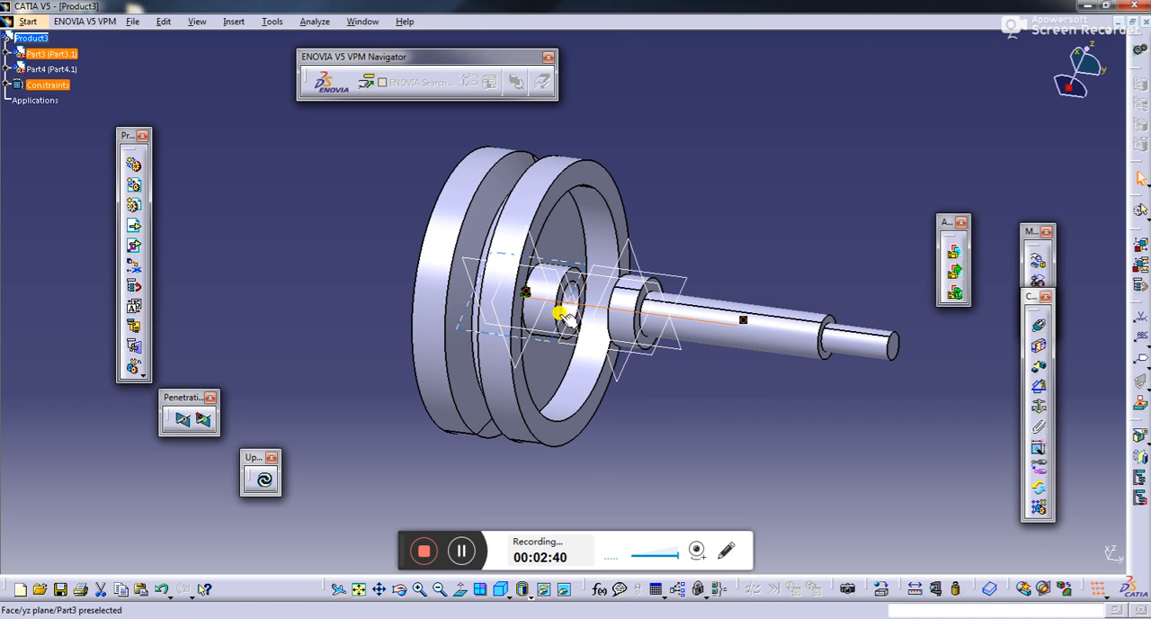
click(558, 313)
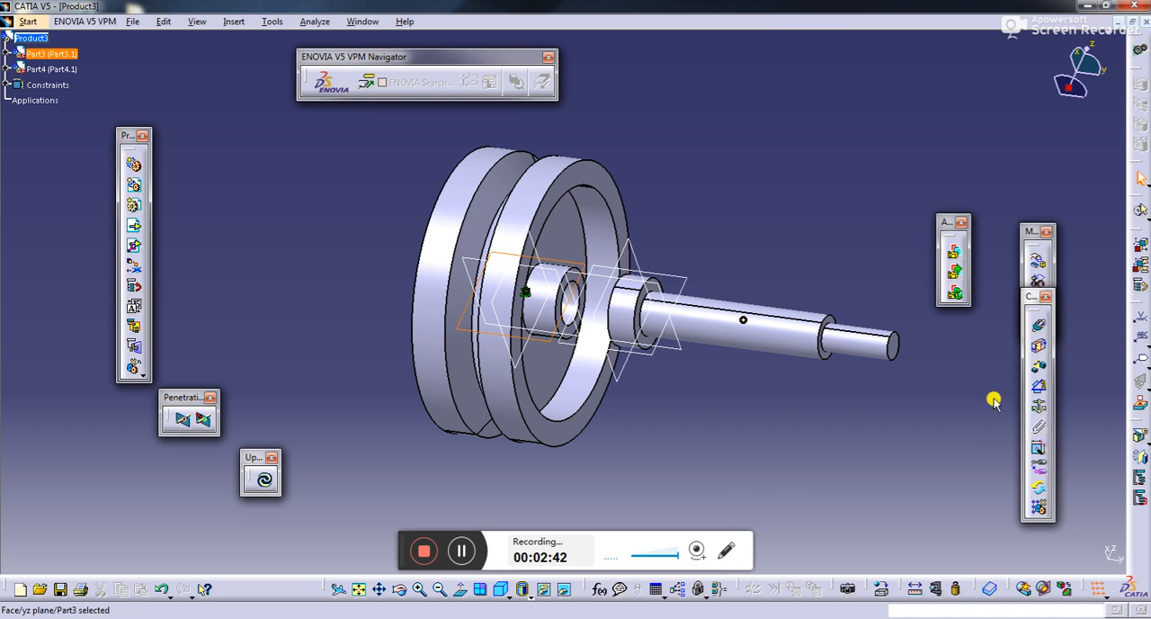
click(881, 530)
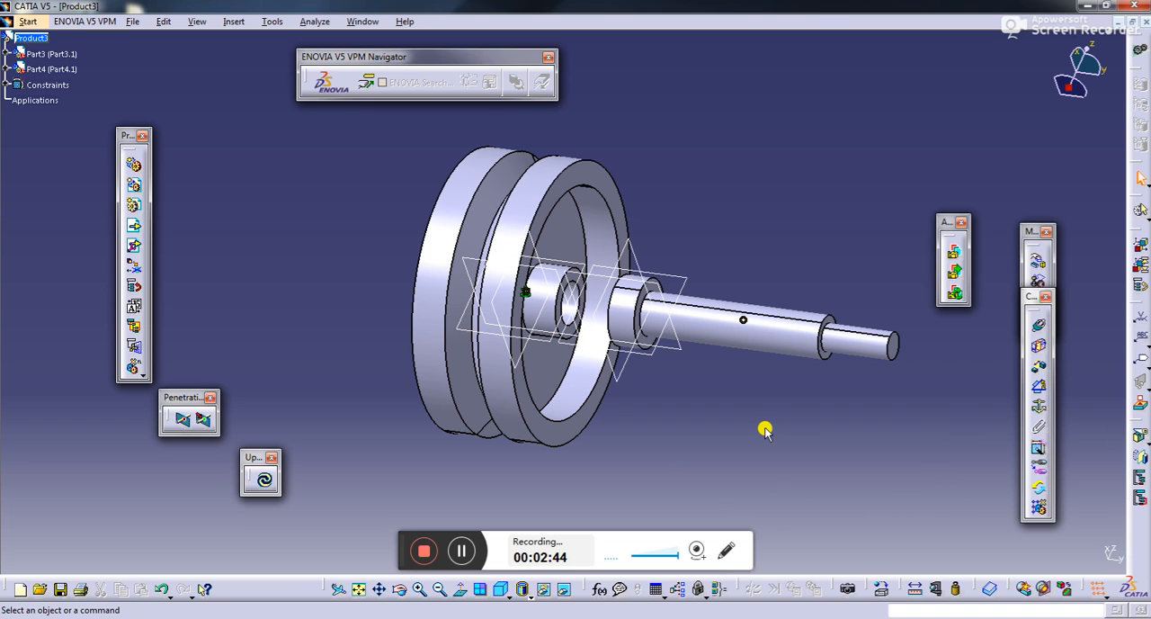
- Undo the coincidence constraint between the screw and the wheel
key(ctrl+z)
key(ctrl+z)
key(ctrl+z)
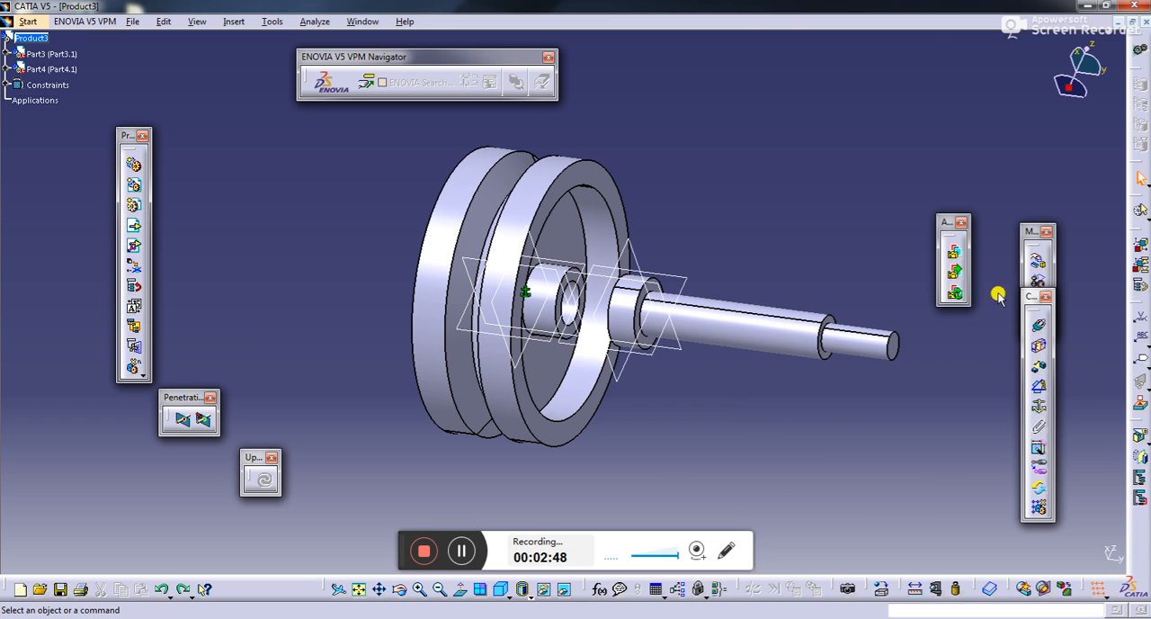
- Add a coincidence constraint that aligns the screw's axis with the wheel
click(1038, 324)
click(753, 339)
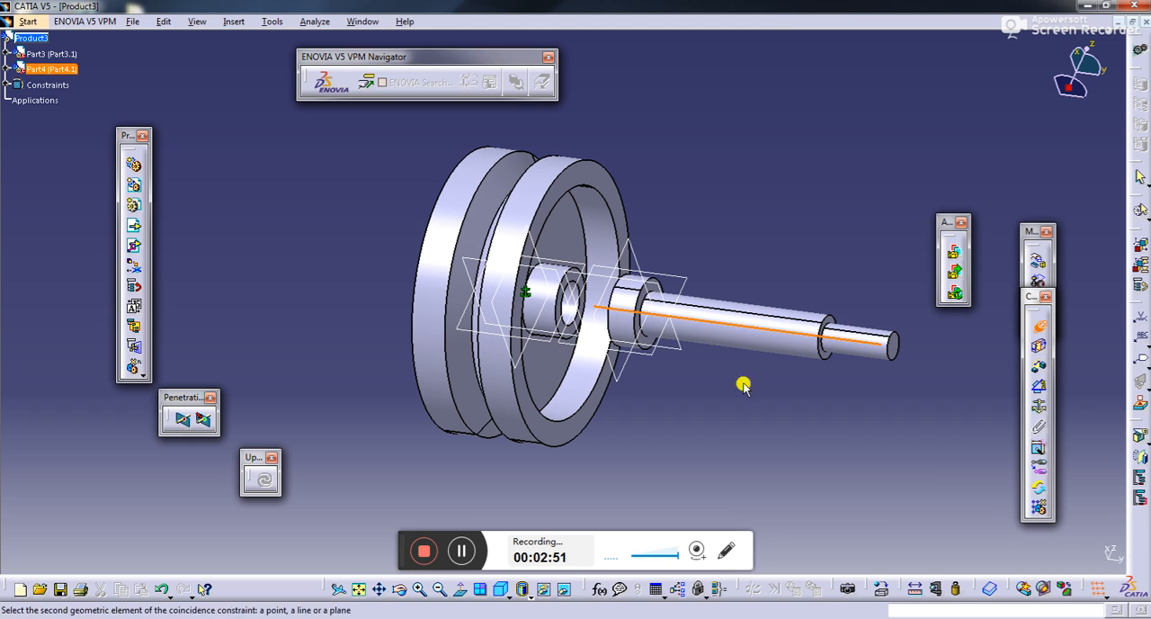
click(459, 271)
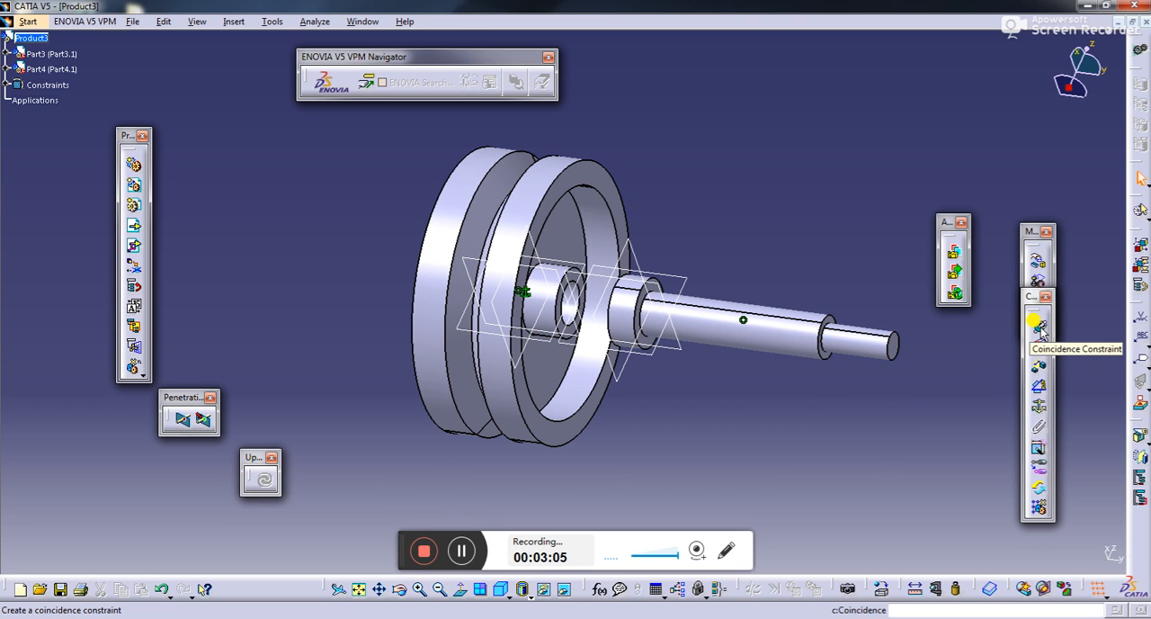
- Move the screw along the Z axis away from the wheel, and update the assembly to realign it with its constraint
click(1036, 260)
click(1011, 520)
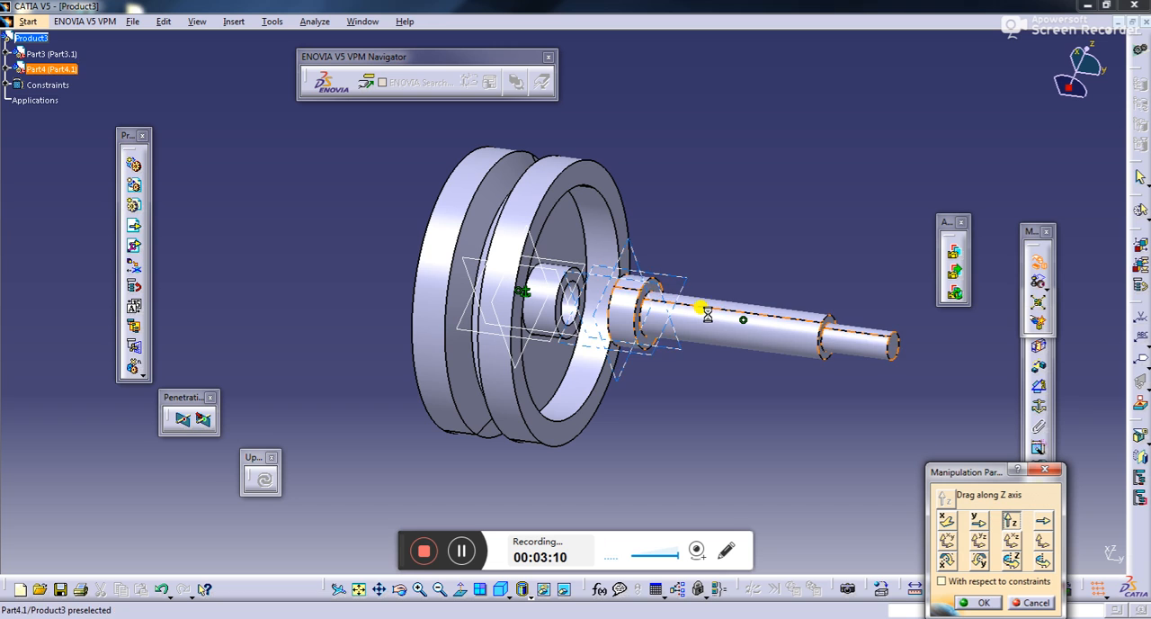
drag(707, 314, 804, 100)
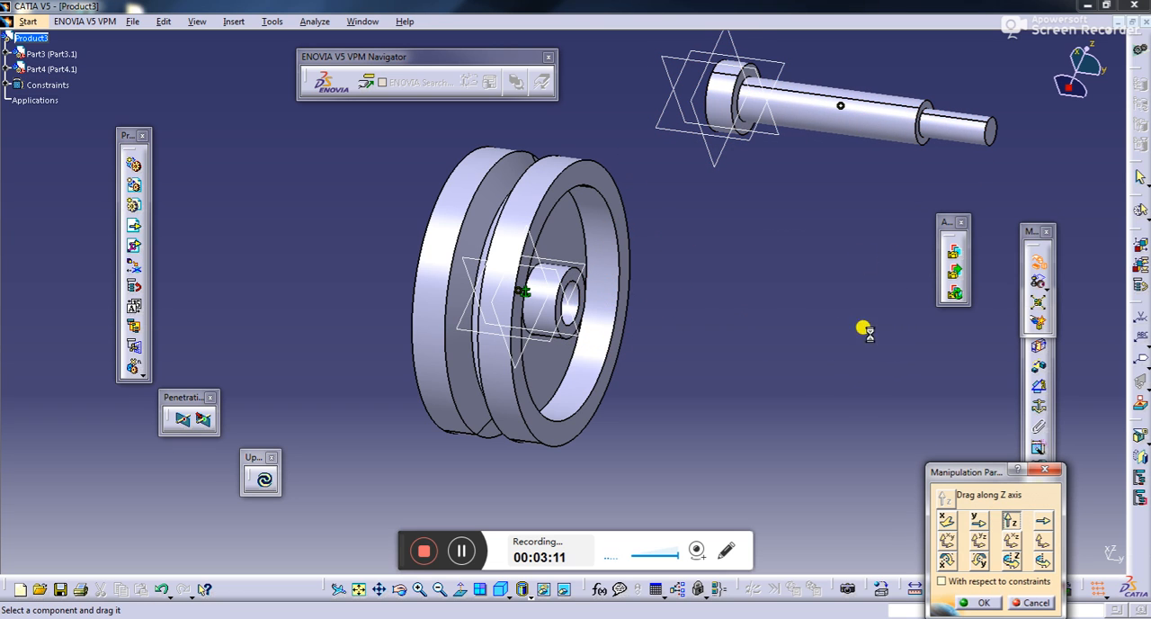
click(263, 478)
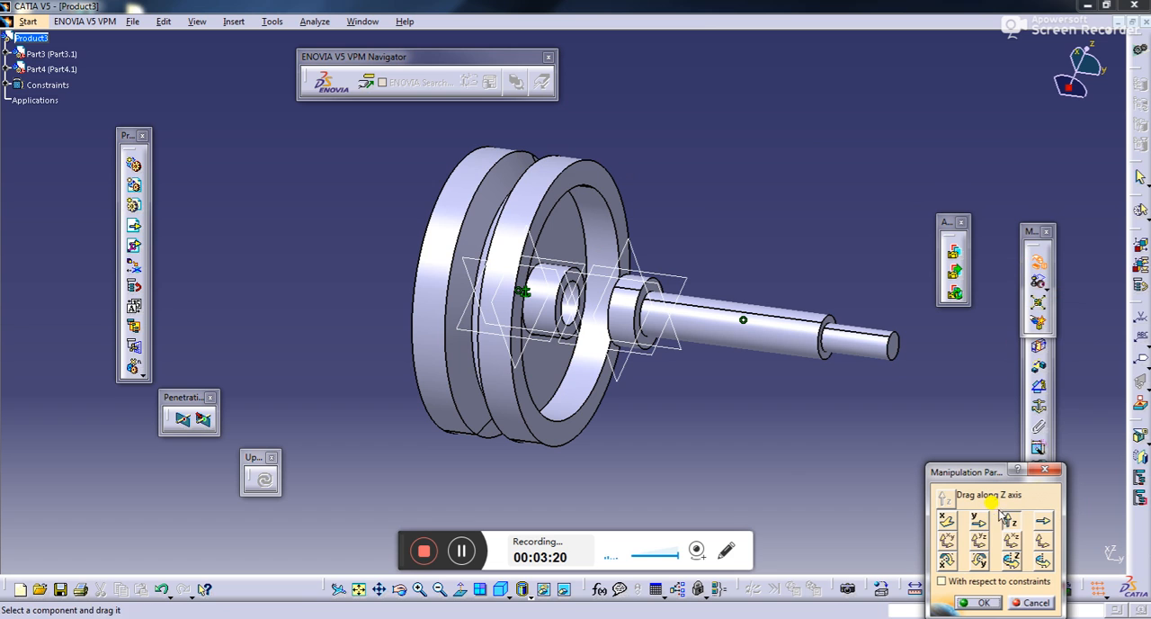
- Move the screw along the Y axis through the wheel's bore until its head sits close against the hub
click(981, 533)
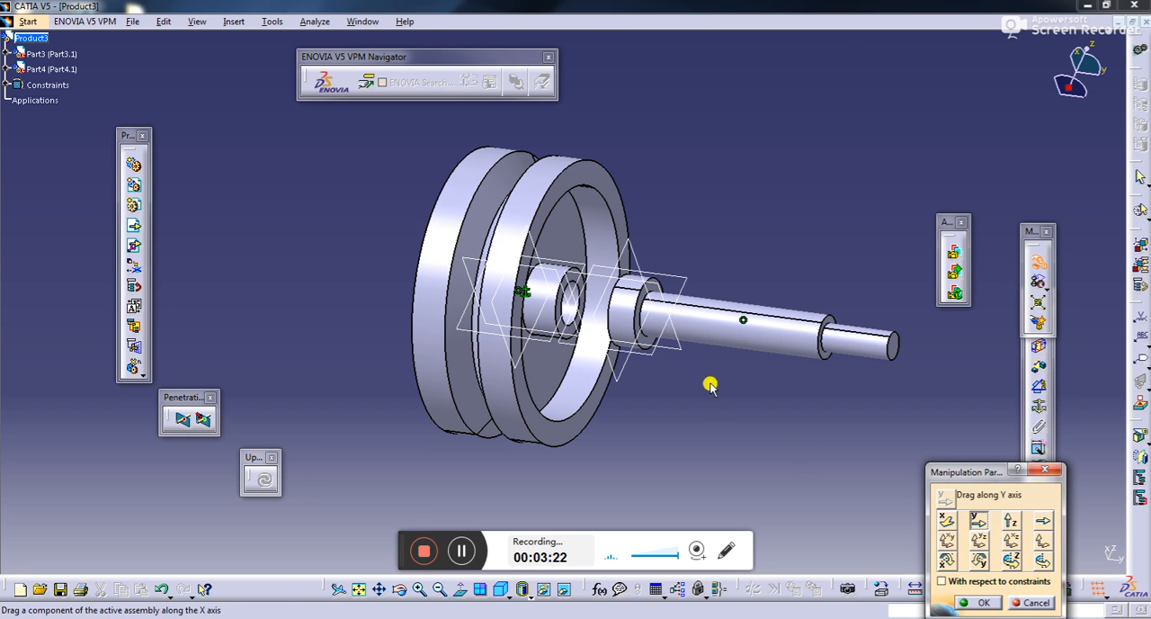
drag(752, 324, 504, 312)
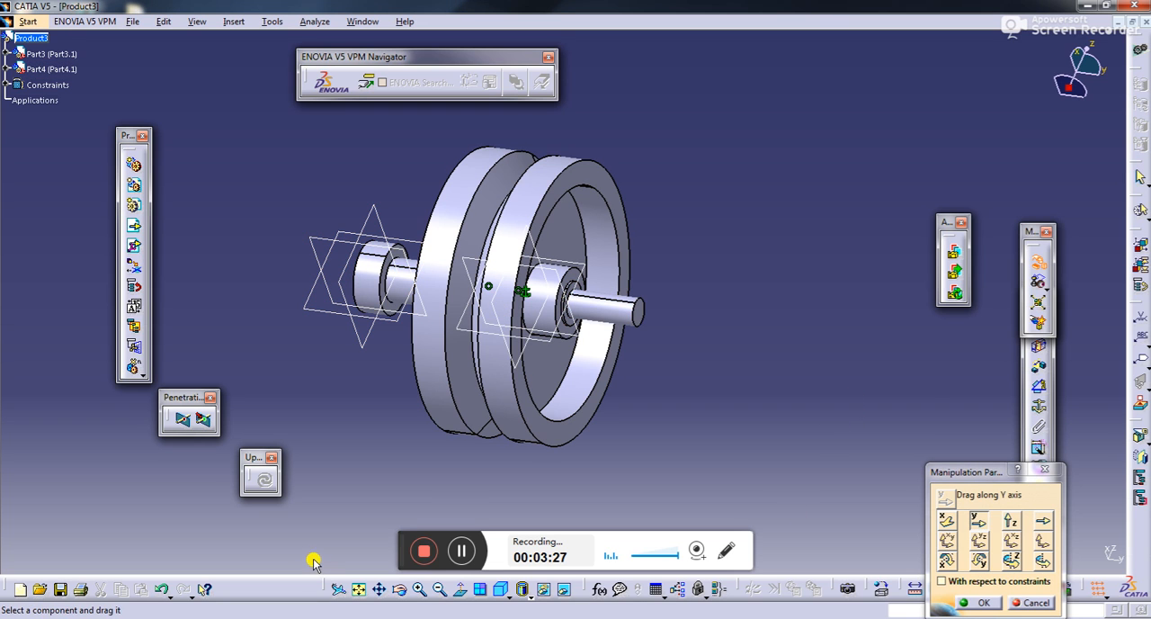
drag(356, 286, 409, 307)
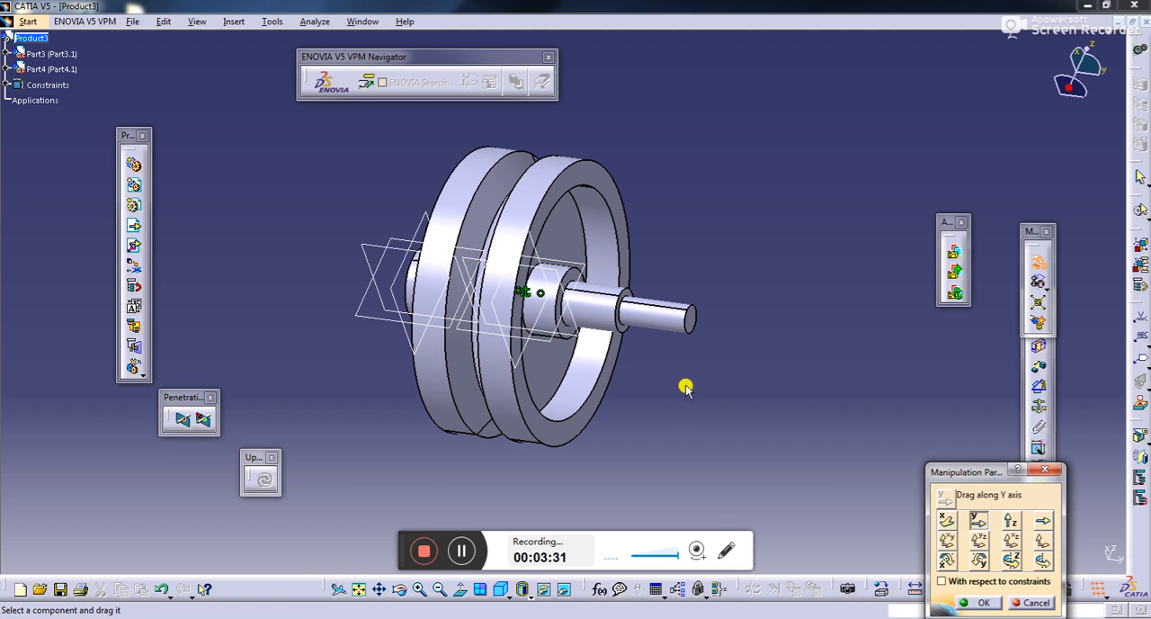
middle_drag(303, 462, 509, 296)
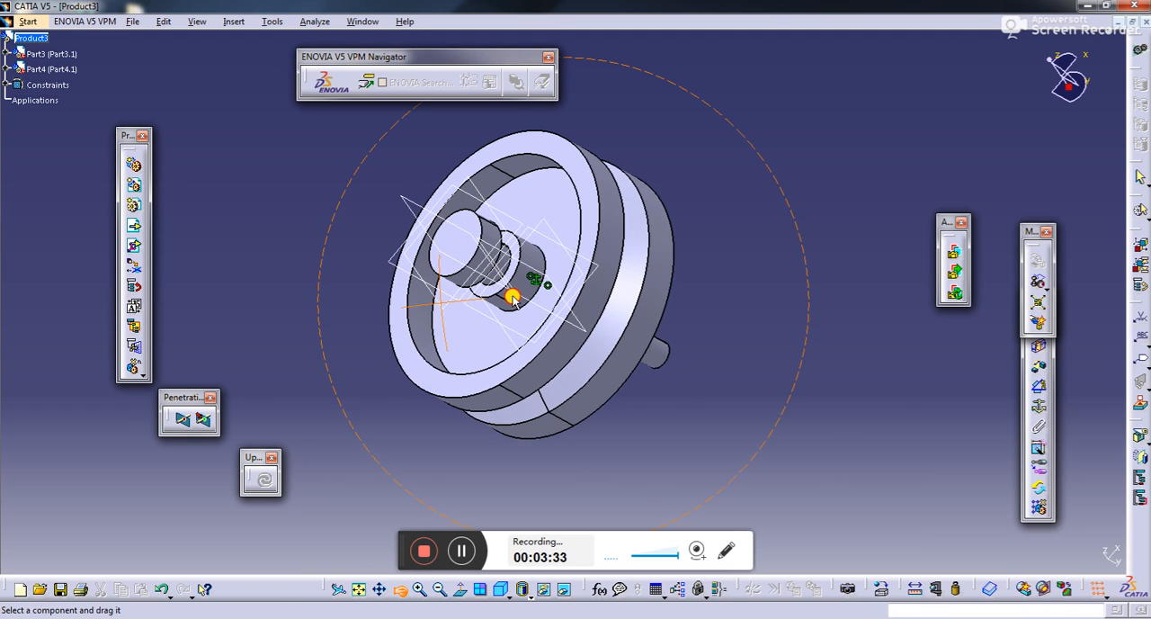
drag(459, 263, 479, 273)
mouse_move(493, 277)
mouse_down()
mouse_move(463, 273)
mouse_move(485, 284)
mouse_up()
click(764, 335)
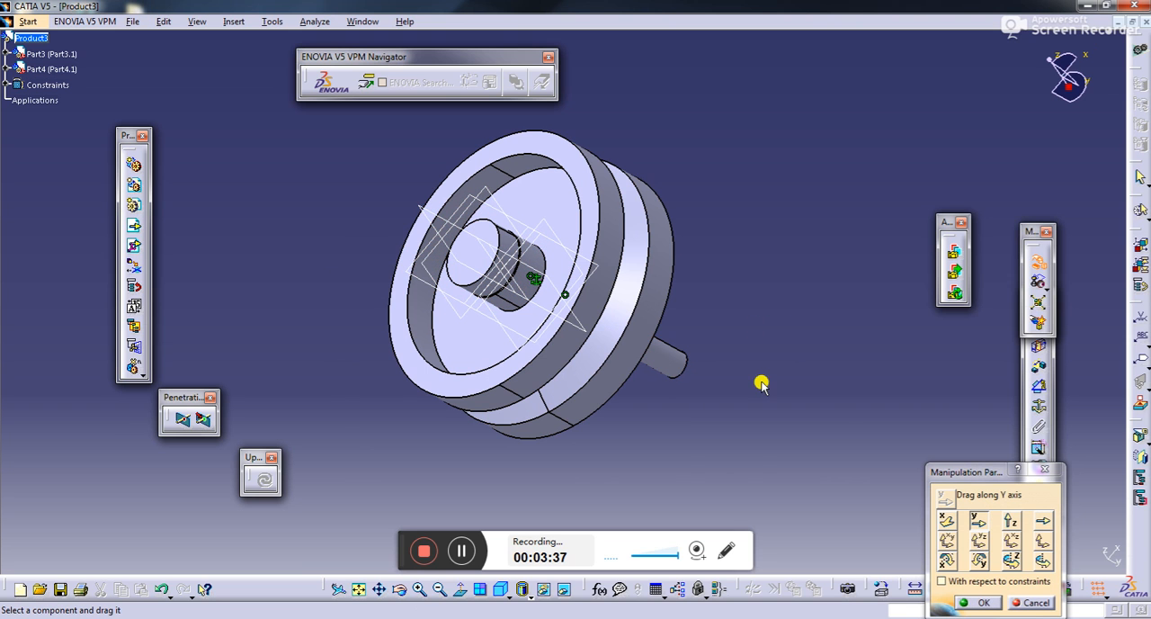
click(398, 591)
drag(584, 431, 634, 406)
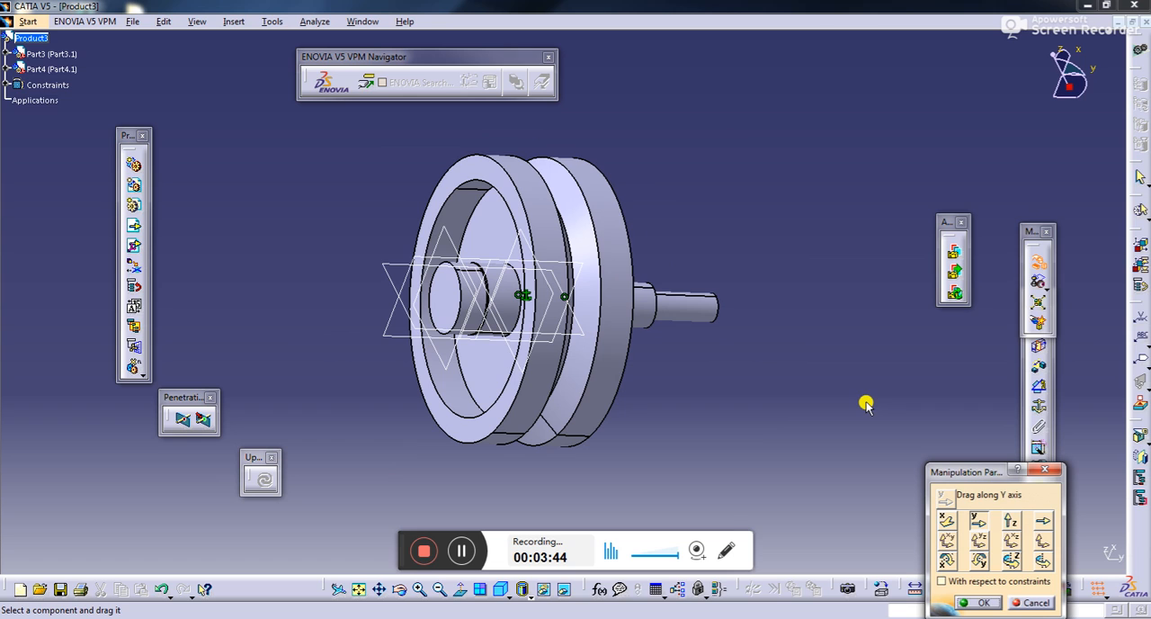
click(980, 602)
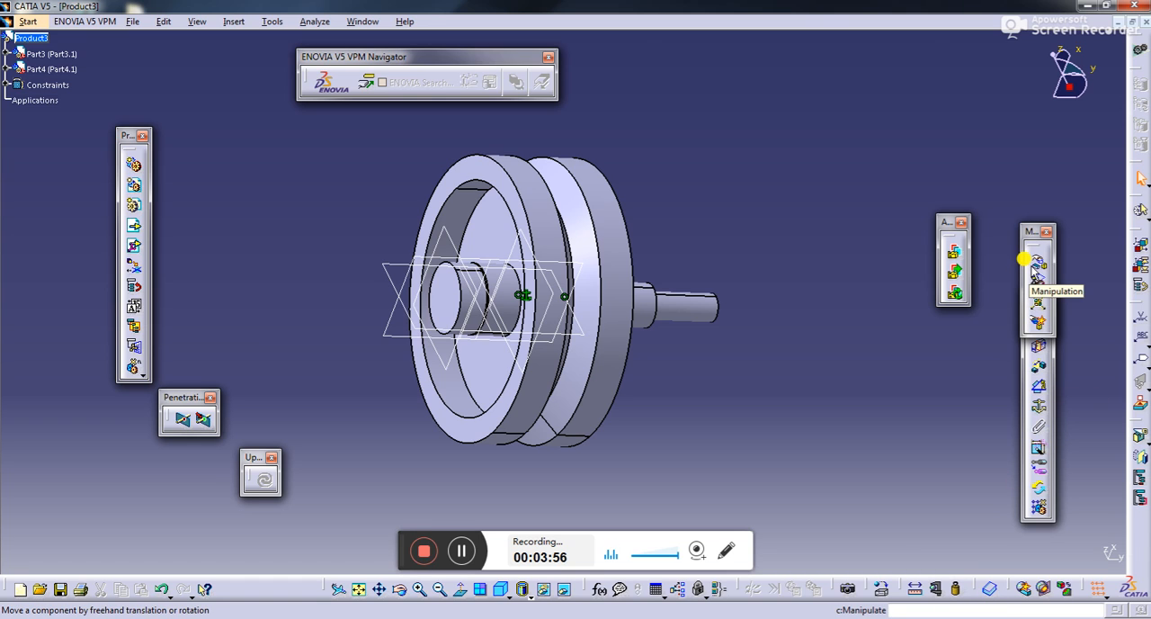
- Explode the whole product at all levels with the 3D type and accept the modified product positions
click(1038, 306)
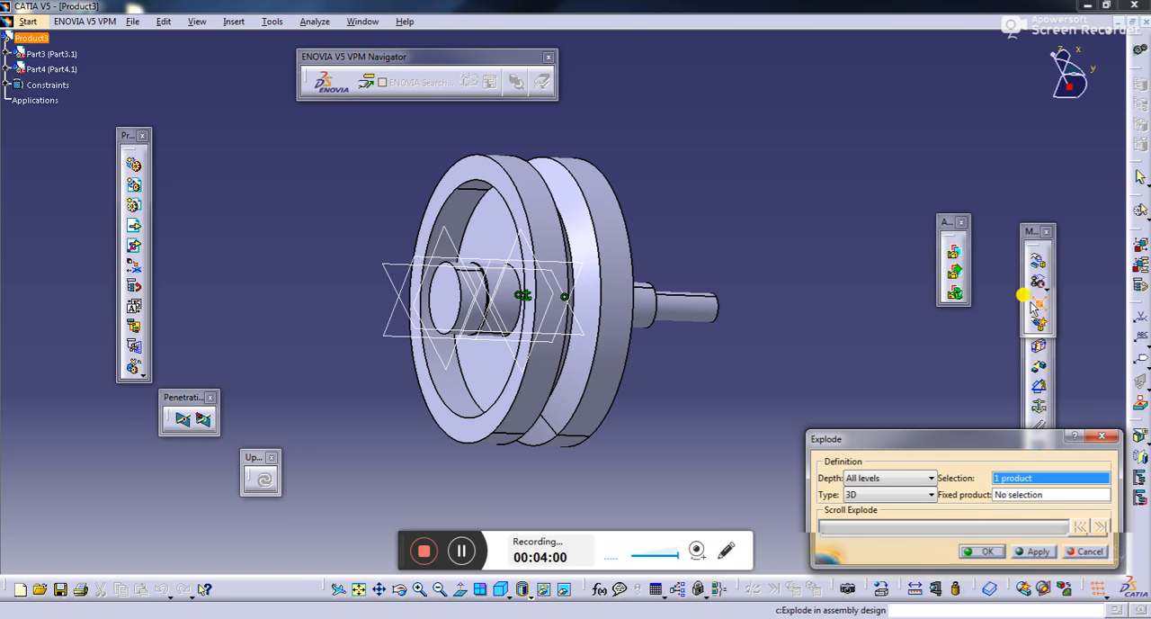
click(988, 552)
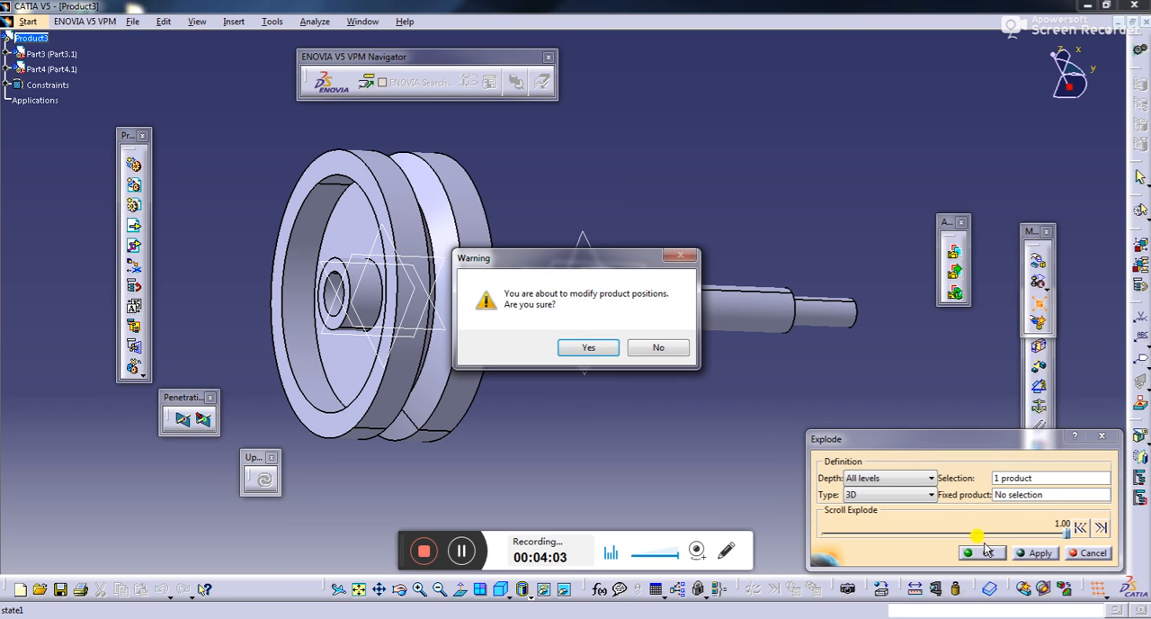
click(589, 347)
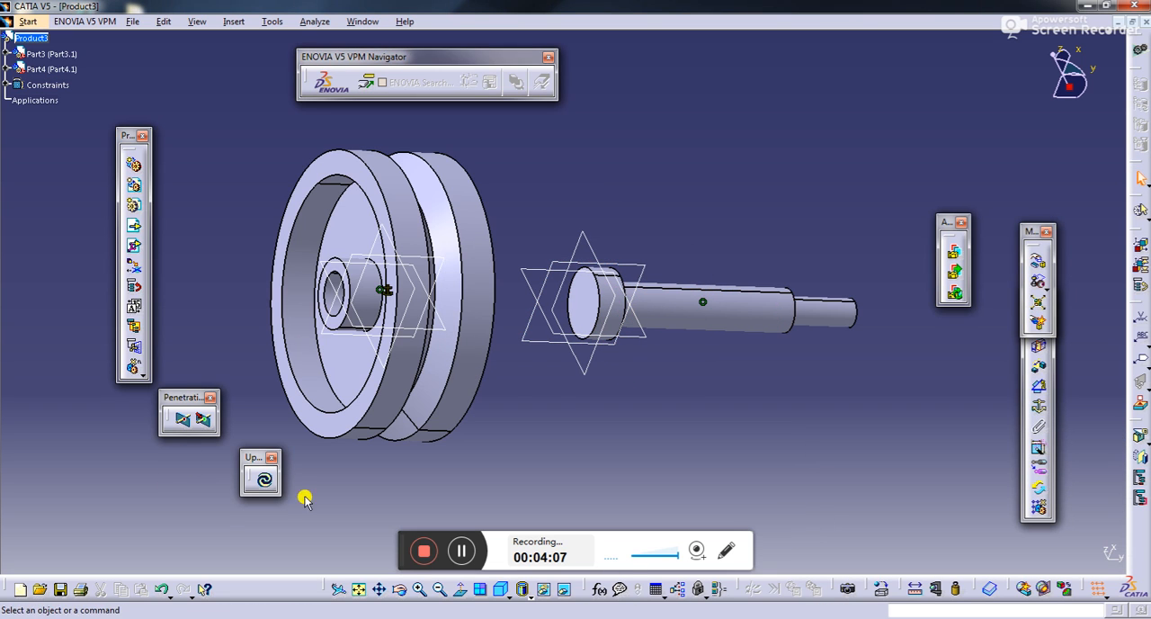
- Move the exploded screw downward along the Z axis, out of line with the wheel
click(1034, 261)
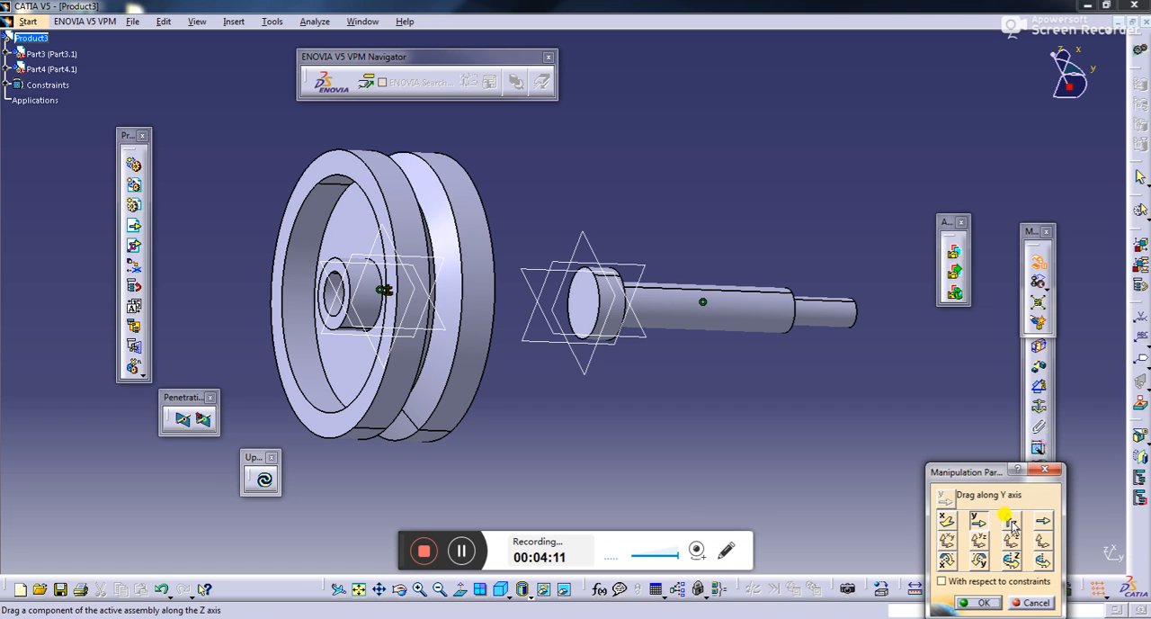
click(1012, 522)
drag(745, 280, 807, 543)
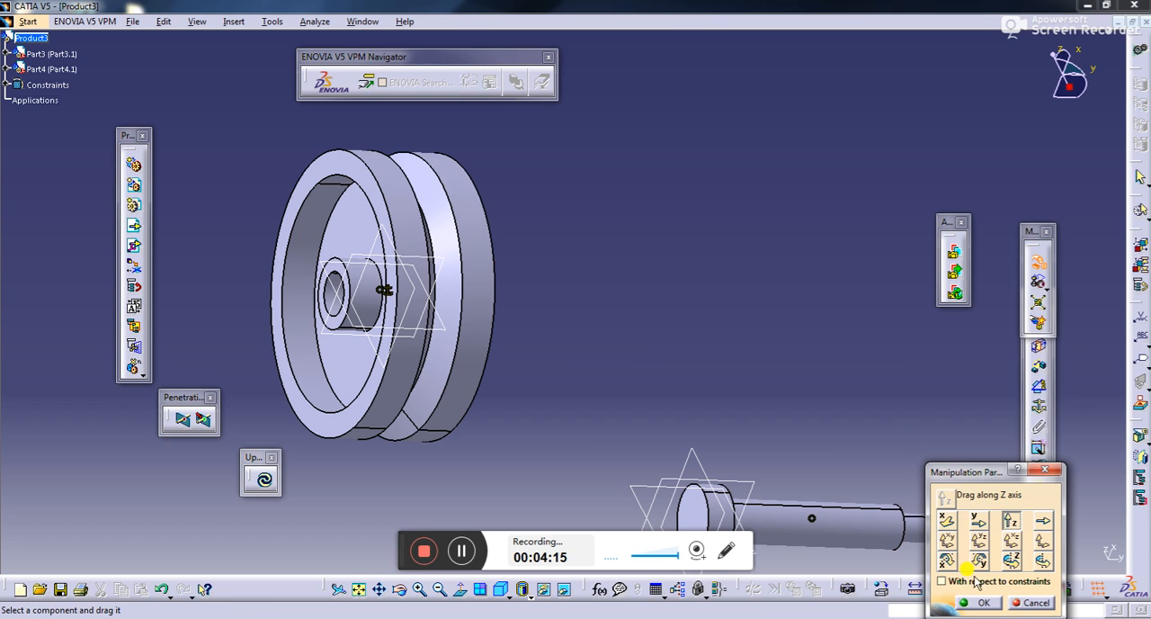
click(1011, 560)
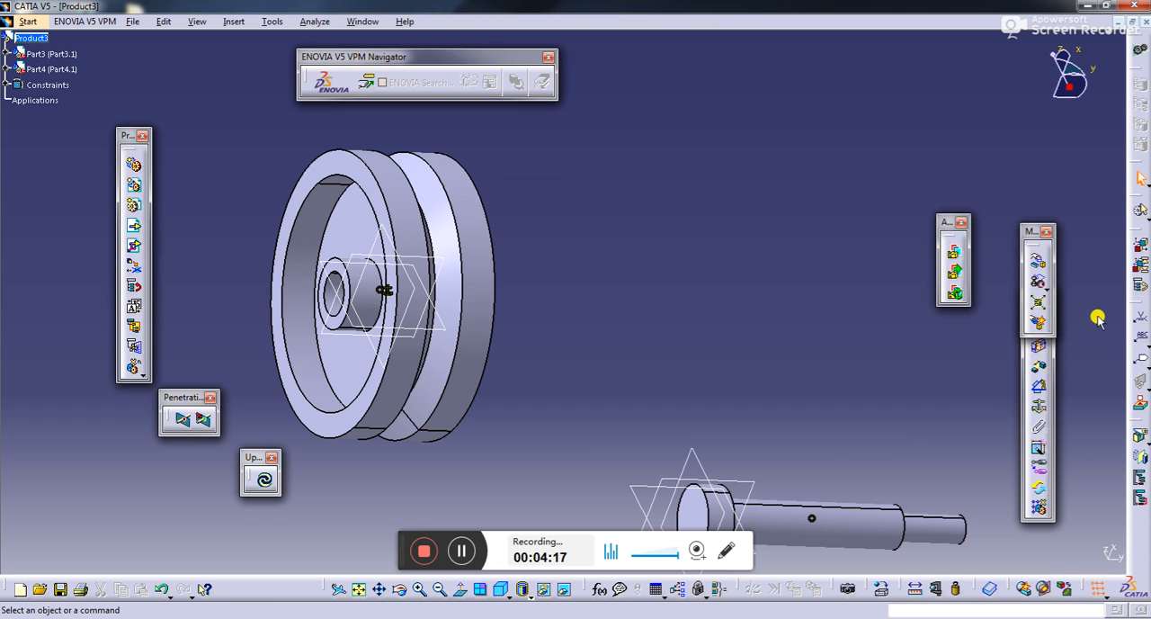
- Uncover the constraint tools and try to add a coincidence constraint between the screw's axis and the wheel
drag(1030, 230, 1013, 157)
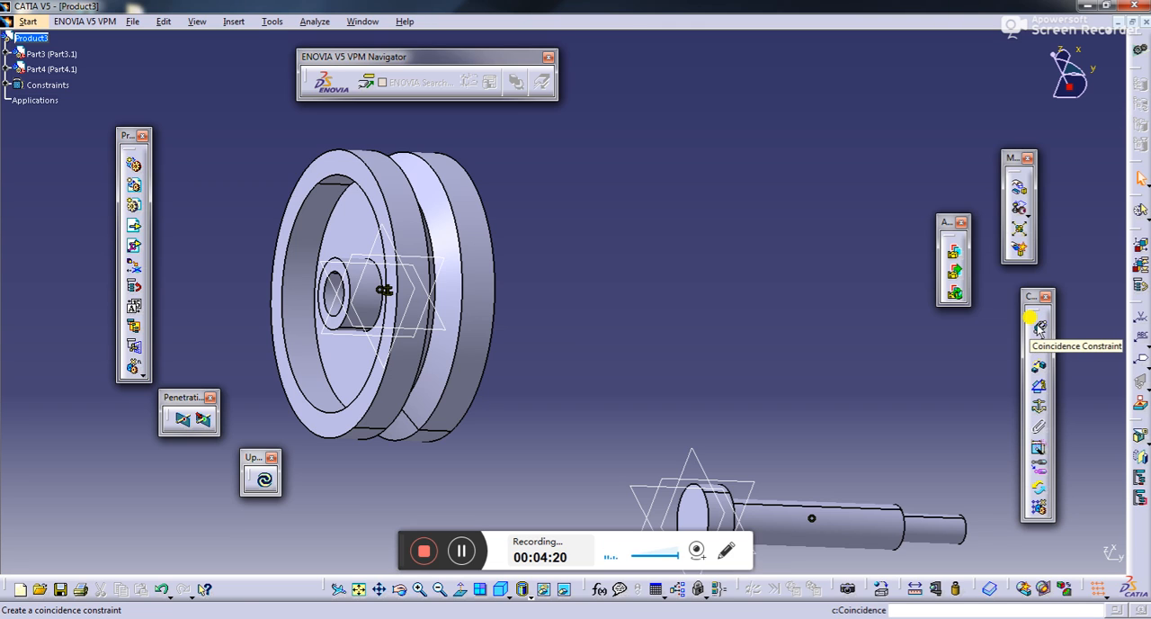
click(1038, 327)
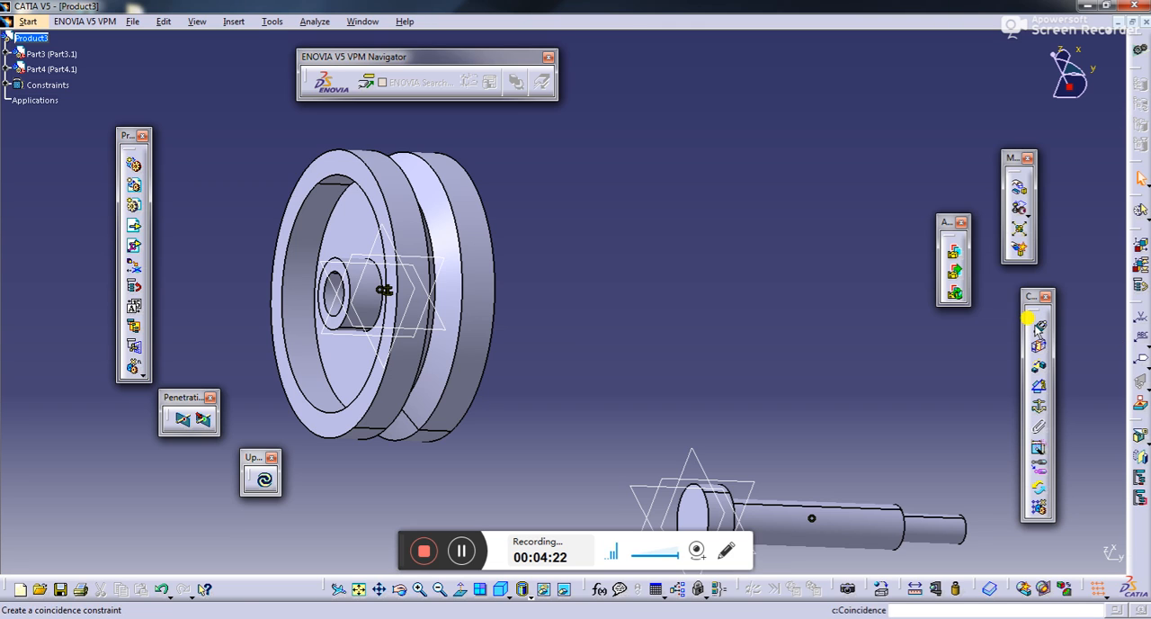
click(829, 519)
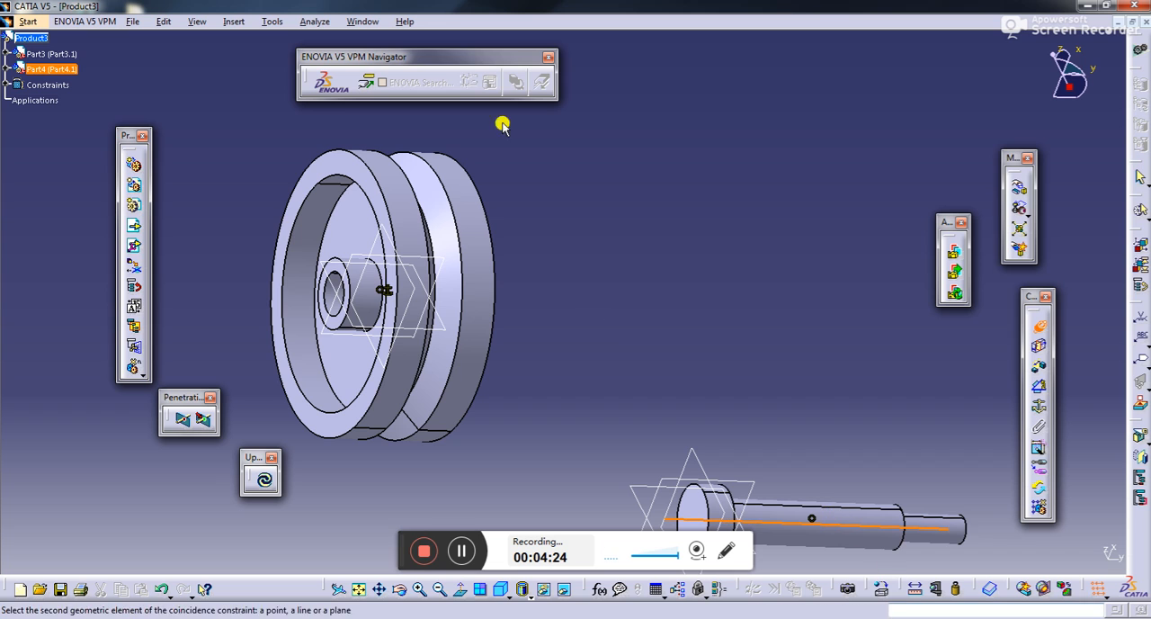
click(421, 258)
click(505, 282)
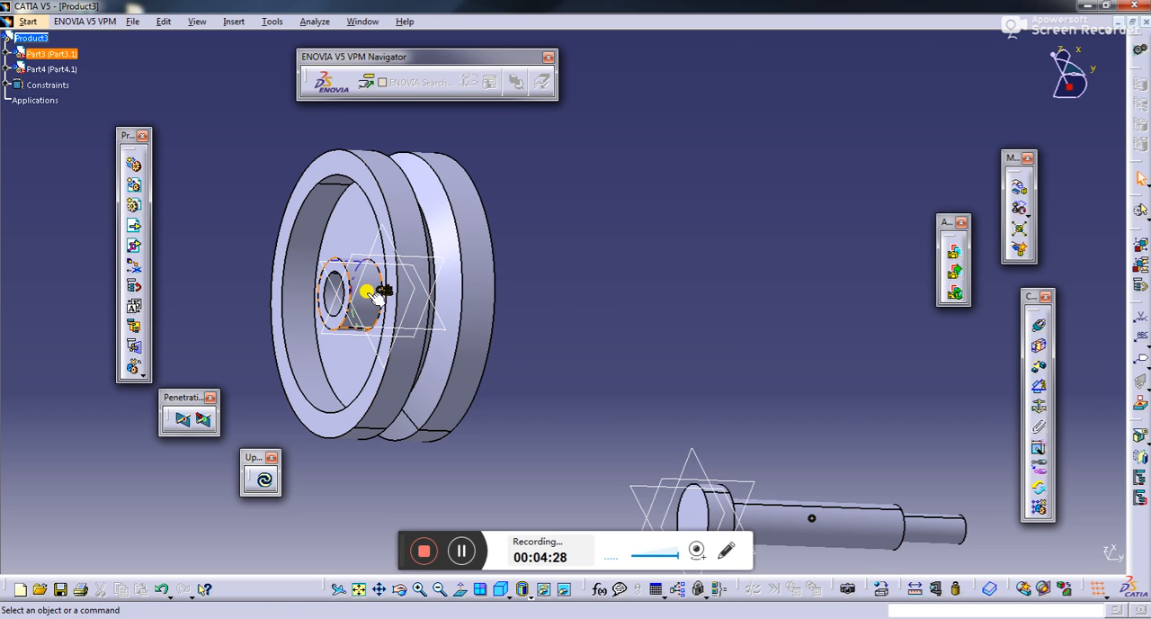
- Add a coincidence constraint between the screw's axis and the wheel, and update the assembly to realign both parts
click(1039, 325)
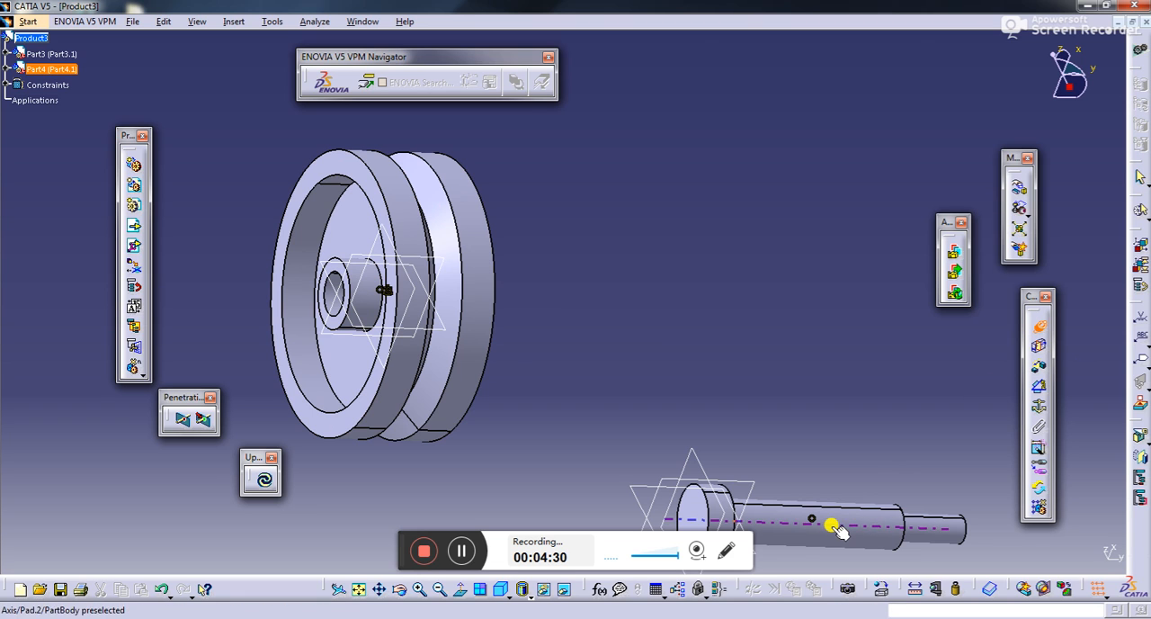
click(842, 525)
click(445, 289)
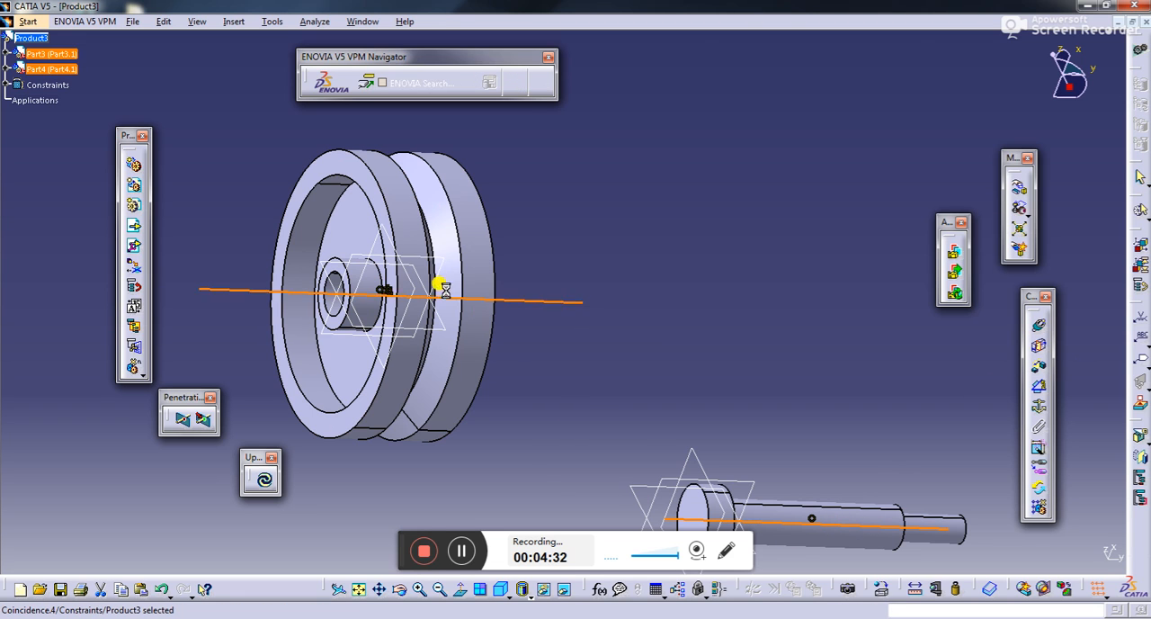
click(264, 483)
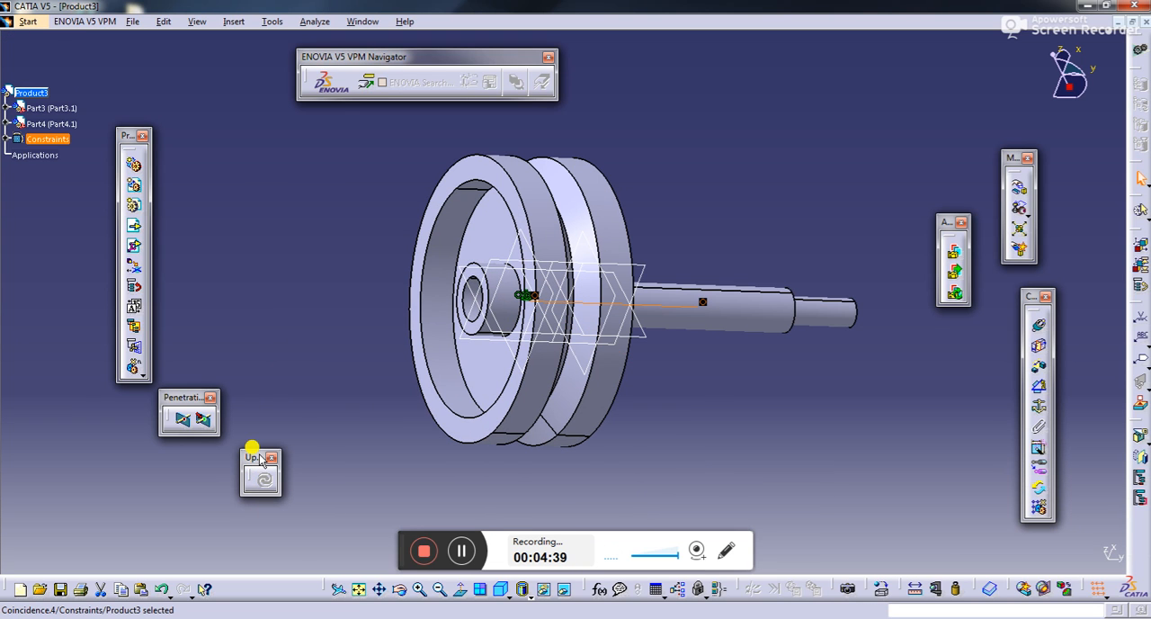
- Move the screw along the Y axis into the wheel's bore, with its head close to the hub
click(1019, 188)
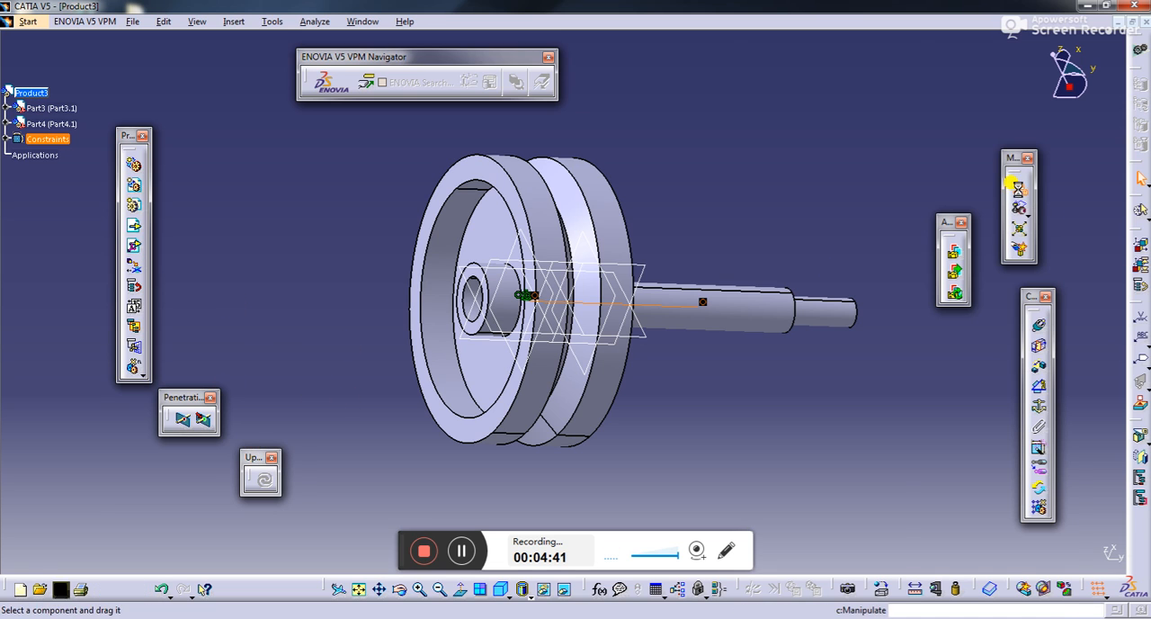
click(977, 521)
drag(796, 316, 639, 316)
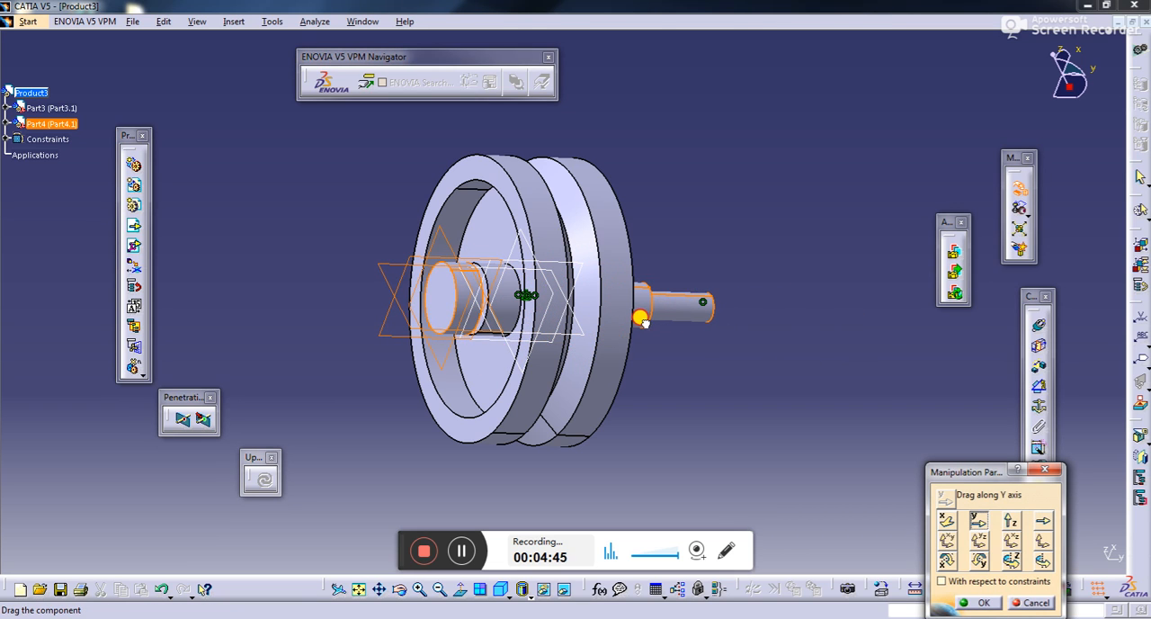
click(978, 603)
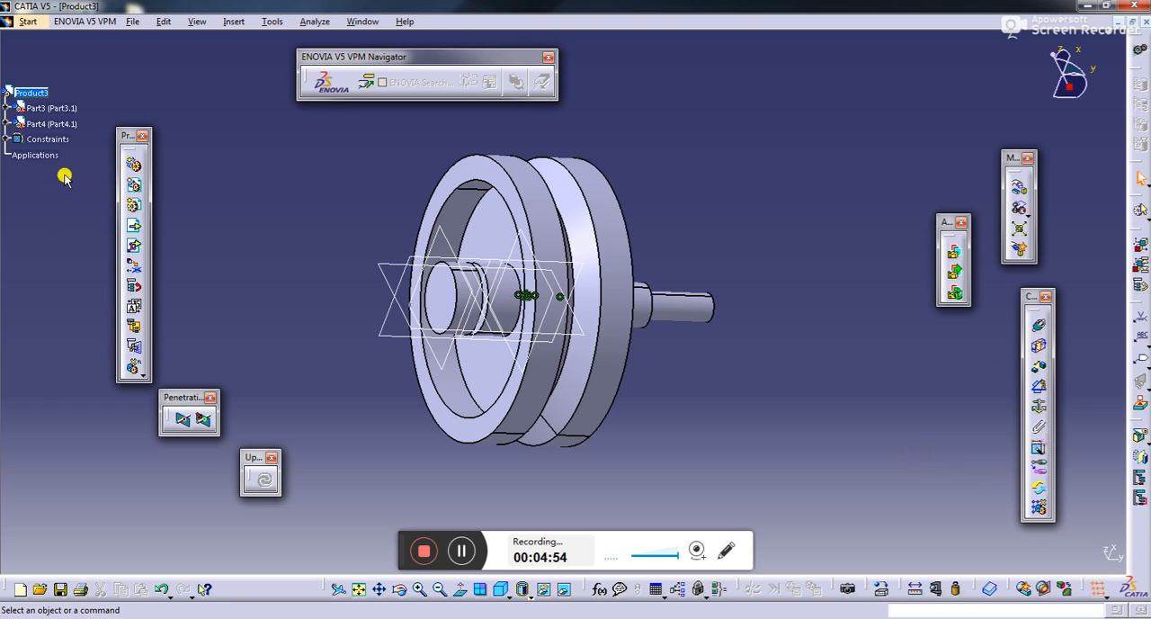
click(134, 230)
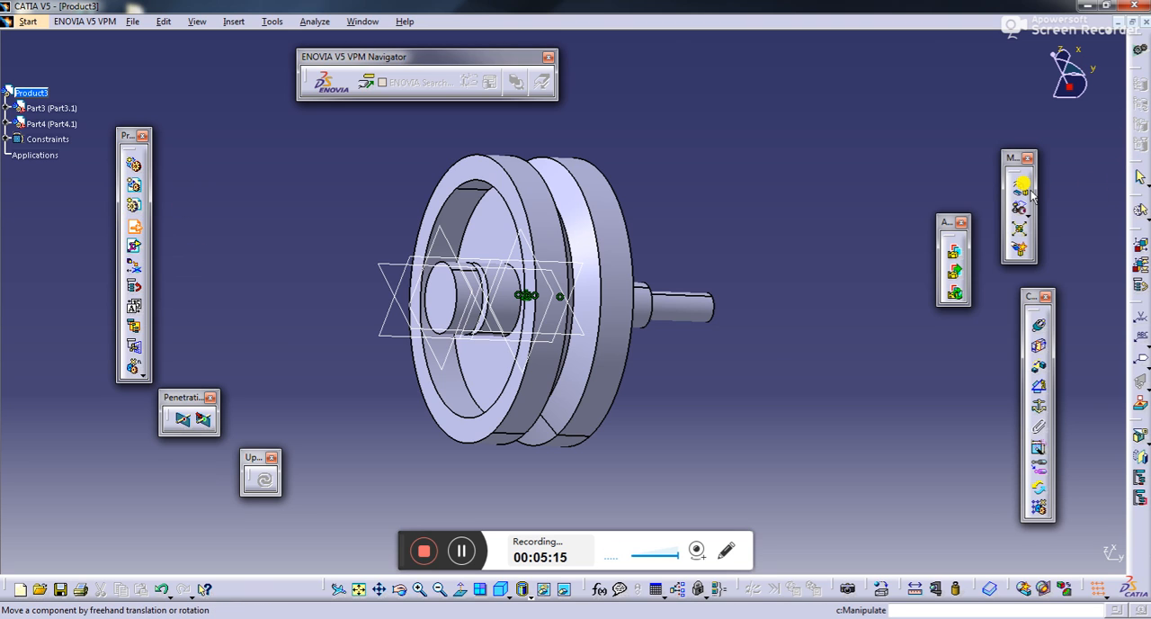
click(726, 550)
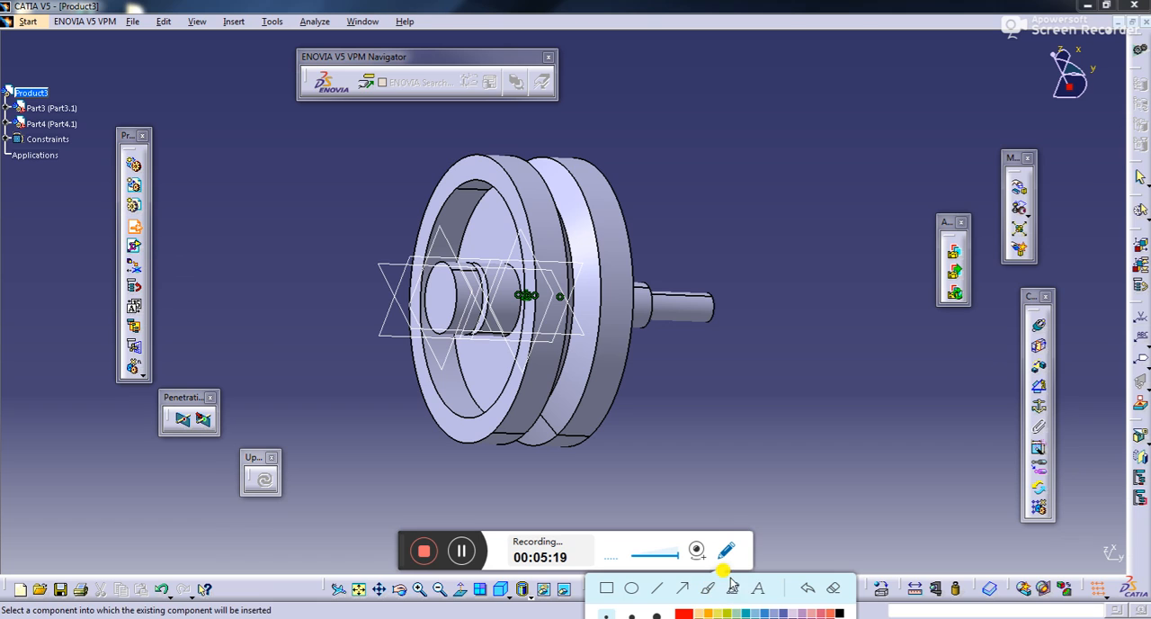
click(733, 589)
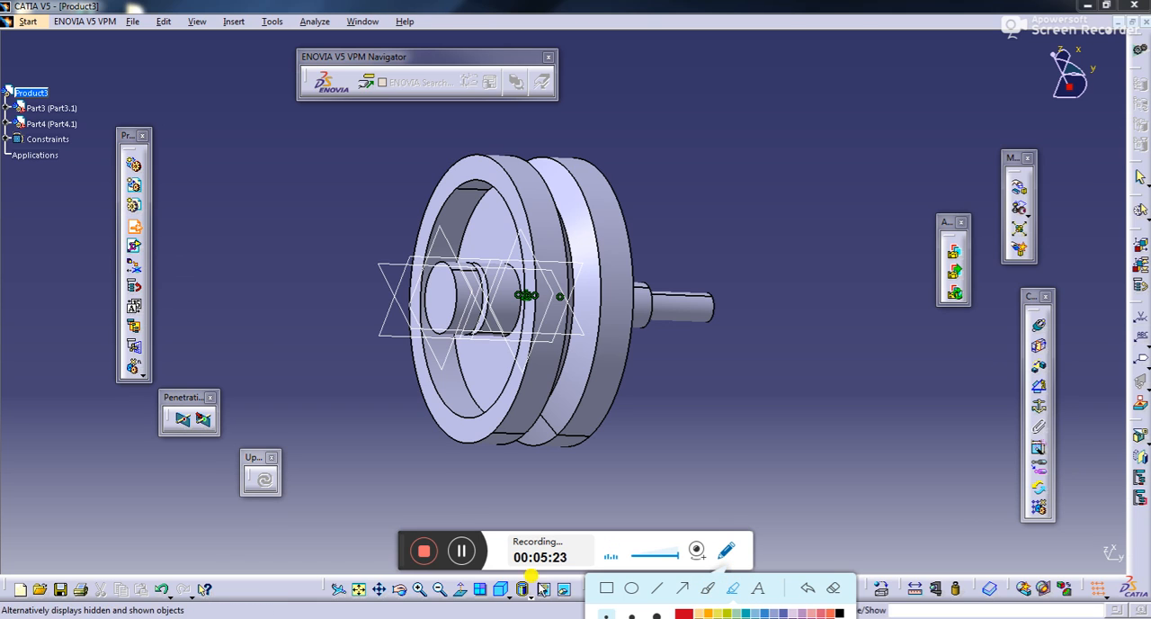
mouse_move(146, 210)
mouse_down()
mouse_move(101, 220)
mouse_move(153, 236)
mouse_move(149, 209)
mouse_up()
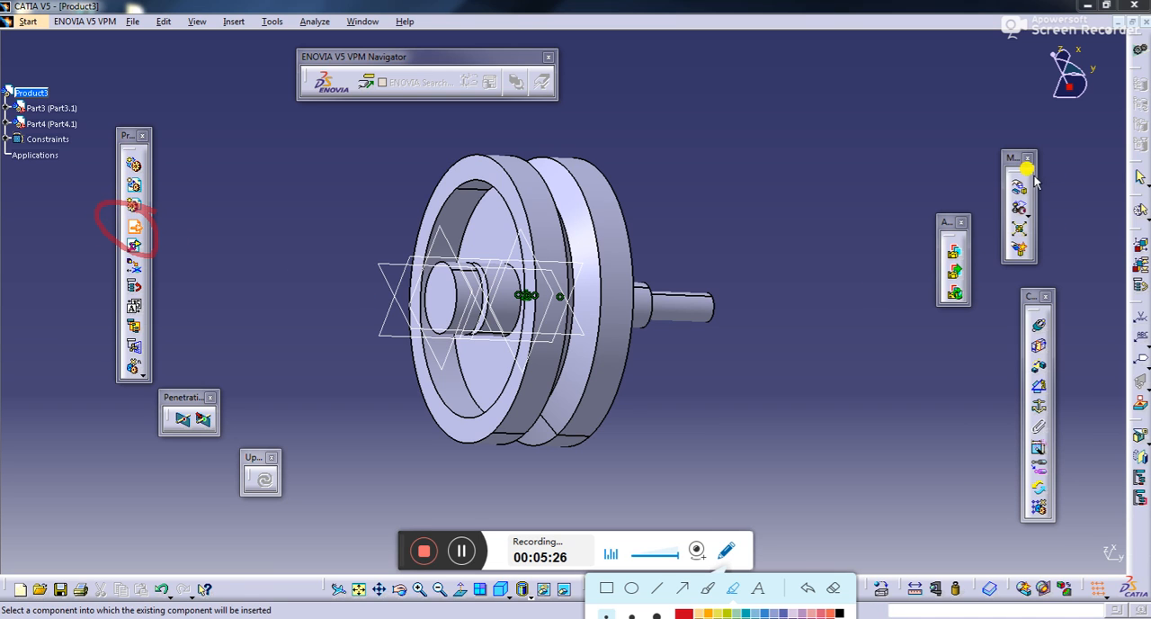
mouse_move(1028, 166)
mouse_down()
mouse_move(976, 175)
mouse_move(1039, 196)
mouse_up()
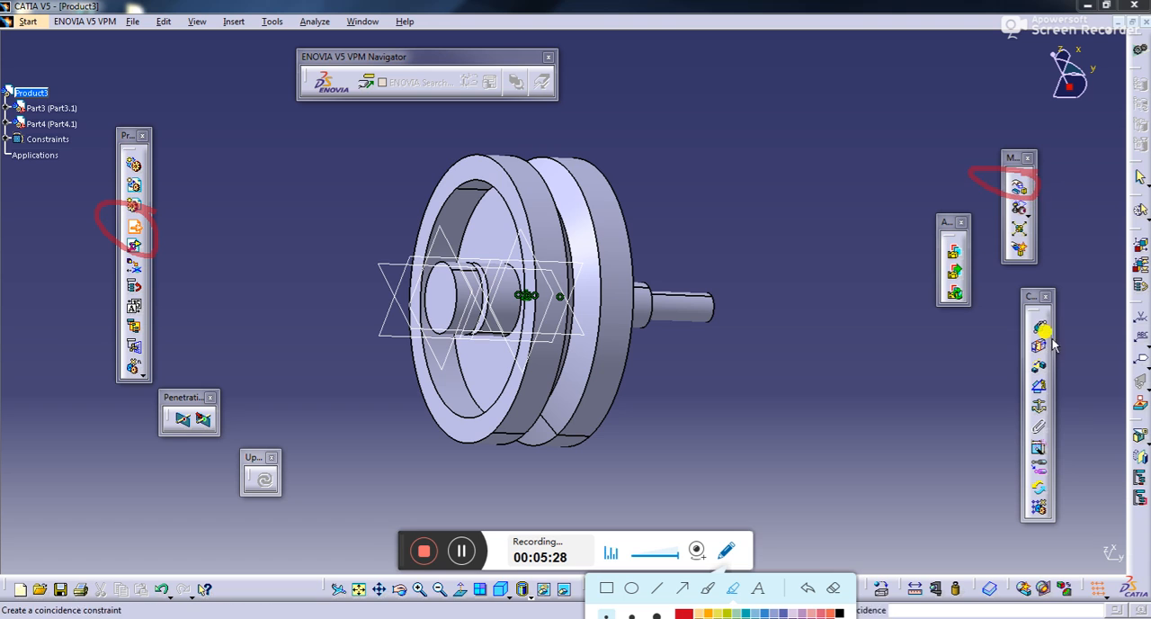
mouse_move(1060, 307)
mouse_down()
mouse_move(1020, 303)
mouse_move(1048, 340)
mouse_move(1040, 313)
mouse_up()
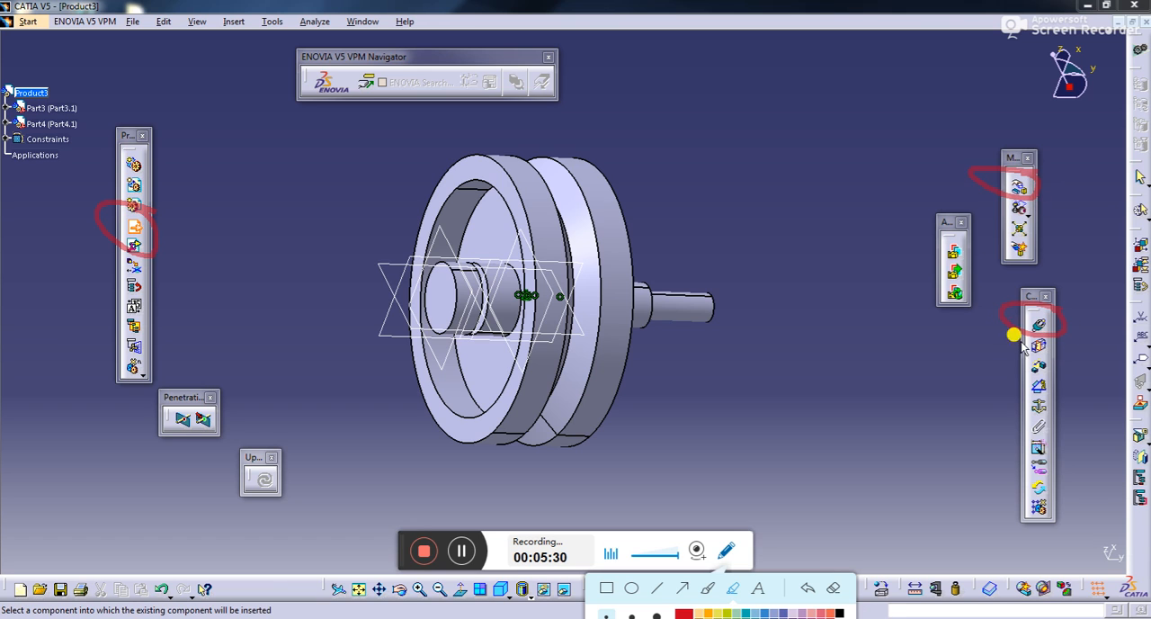
mouse_move(1052, 394)
mouse_down()
mouse_move(1012, 390)
mouse_move(1005, 419)
mouse_move(1054, 419)
mouse_move(1056, 399)
mouse_up()
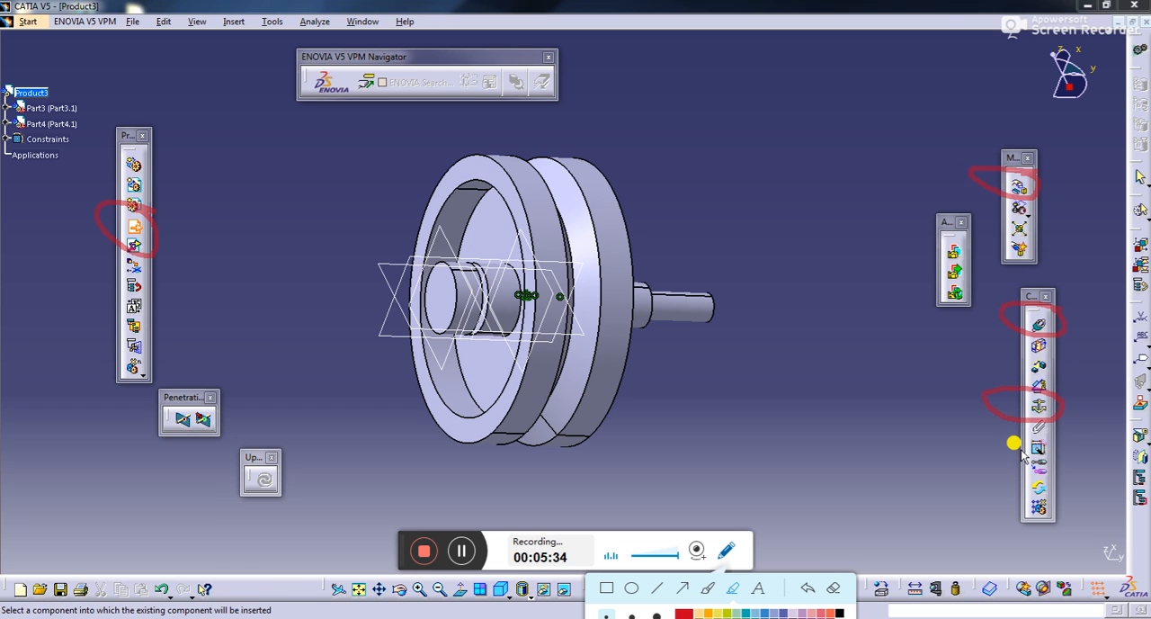